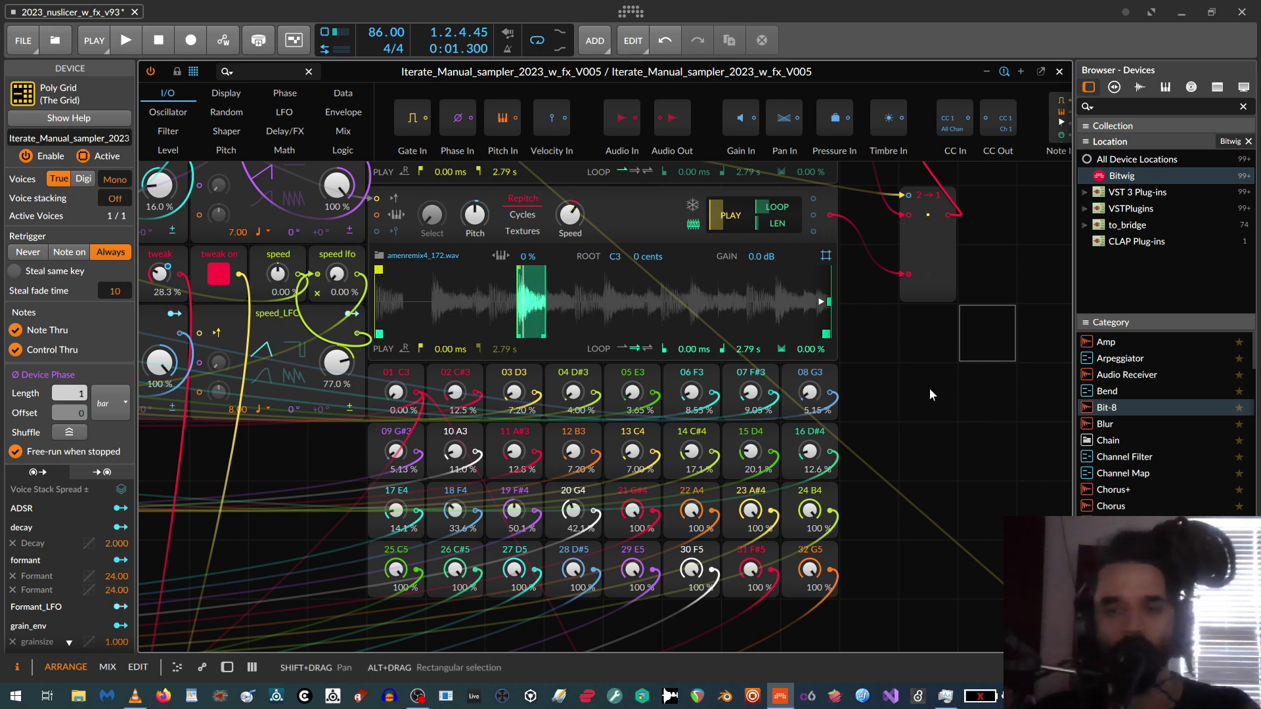
# Start playback to hear the Amen break through the Iterate_Manual_sampler Grid patch.
pyautogui.press('space')
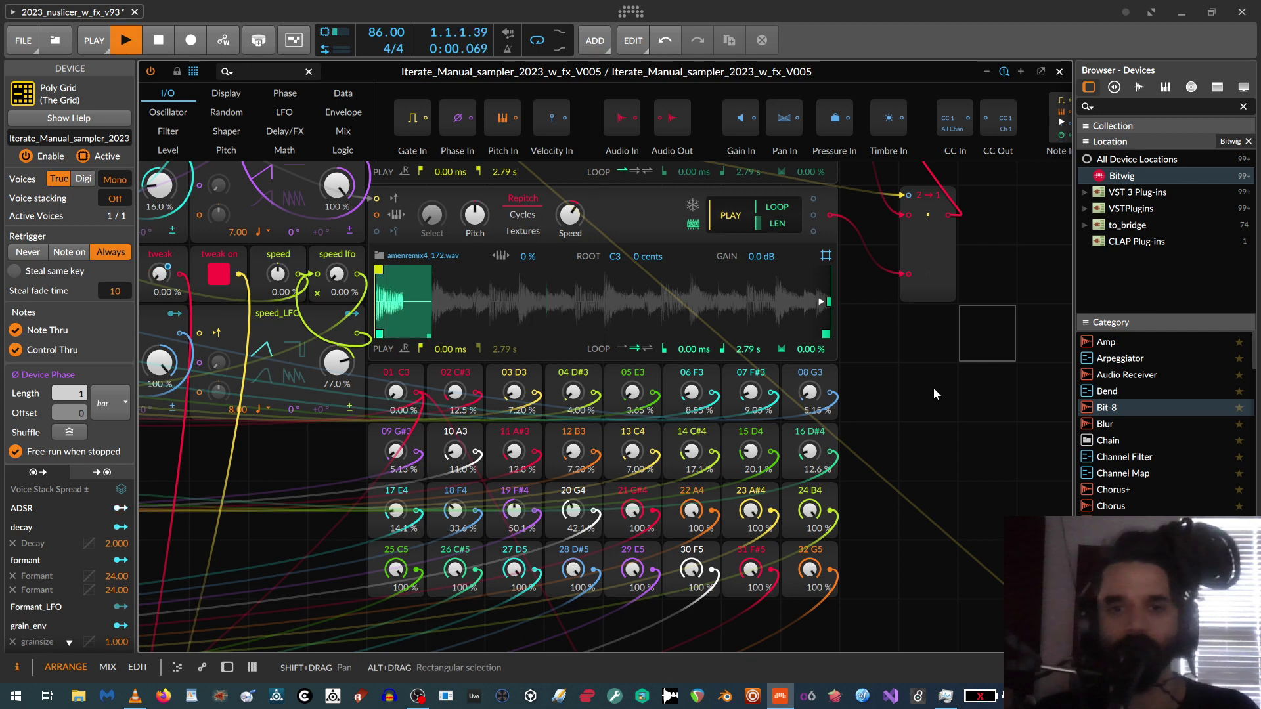
# Stop playback and open the manual sample slicer track's Grid patch at full height.
pyautogui.click(160, 41)
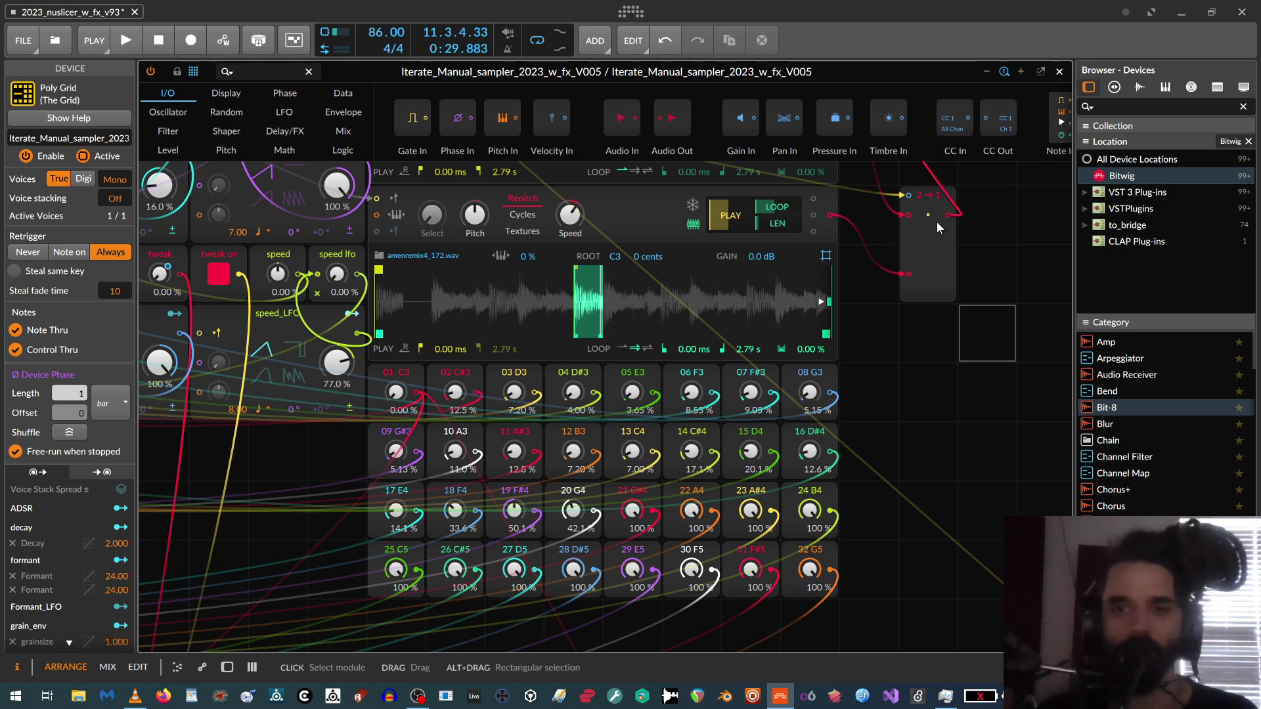
pyautogui.click(1059, 72)
pyautogui.doubleClick(223, 104)
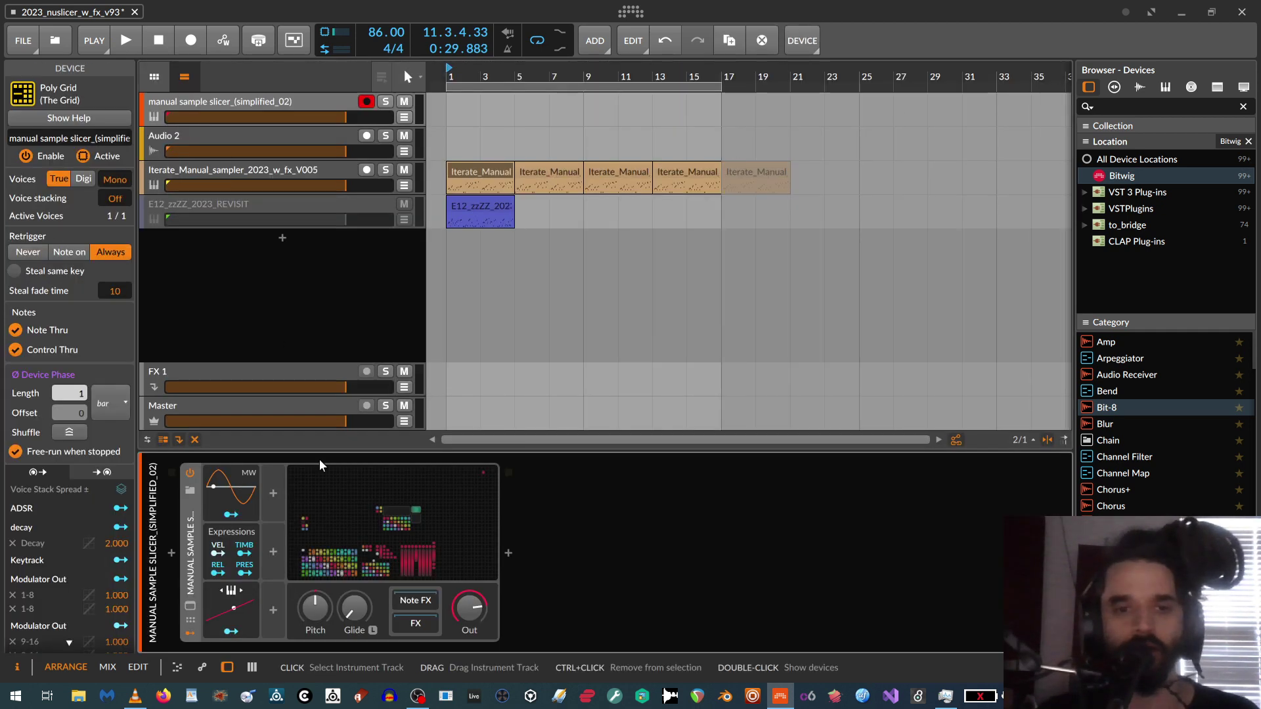
pyautogui.click(357, 518)
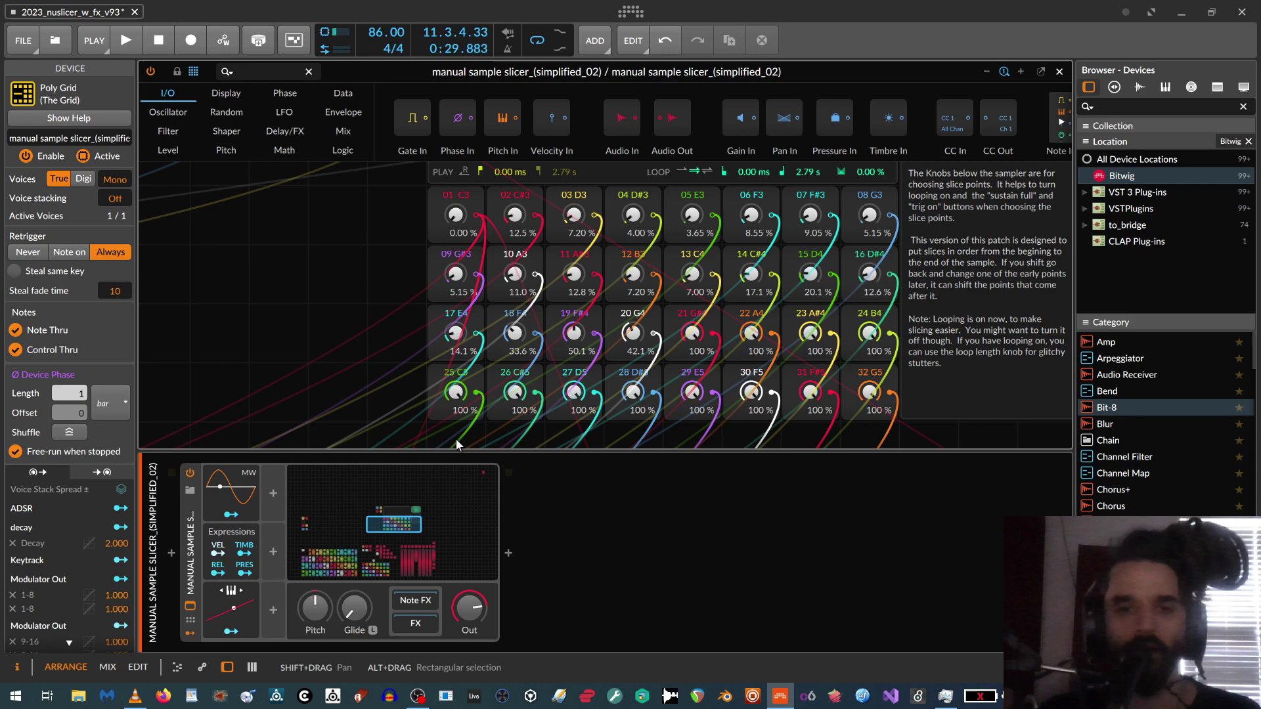
pyautogui.moveTo(463, 453); pyautogui.dragTo(463, 650)
# Pan the Grid canvas to bring the Sampler and ADSR modules into view.
pyautogui.moveTo(364, 444); pyautogui.dragTo(287, 471)
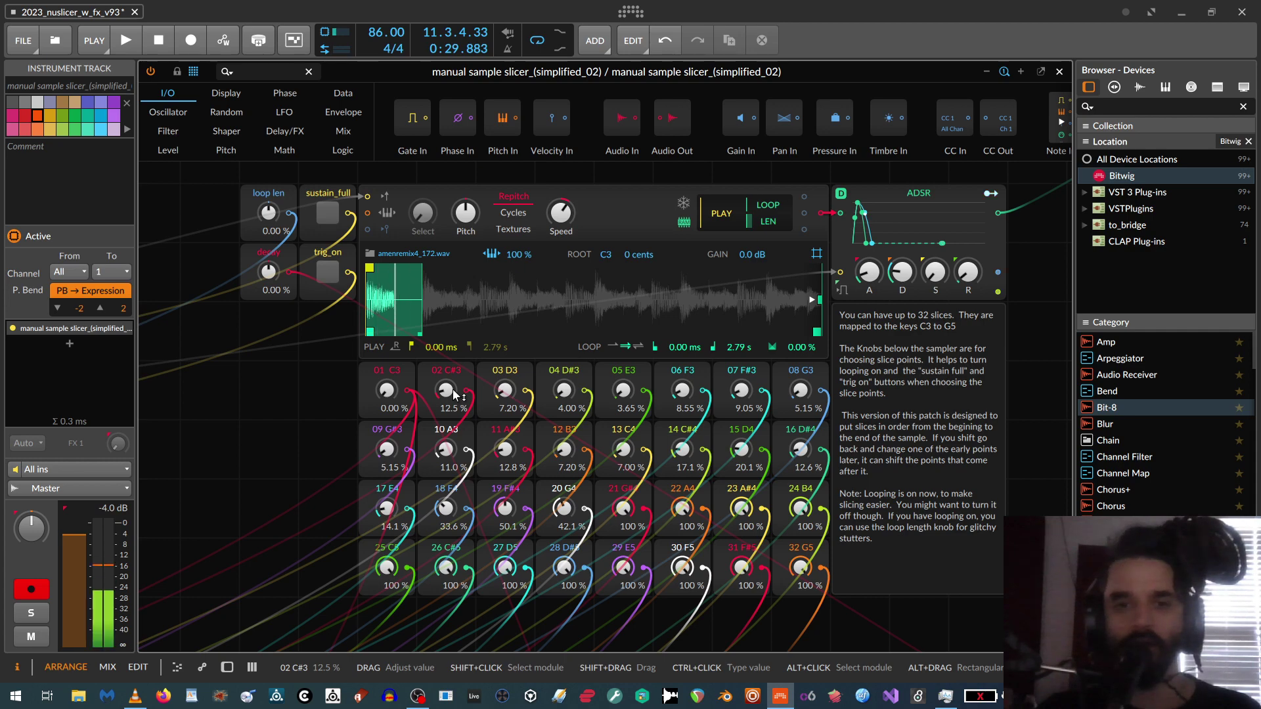
# Move the start point of slice 02 C#3 to 11.7%.
pyautogui.scroll(5, 416, 409)
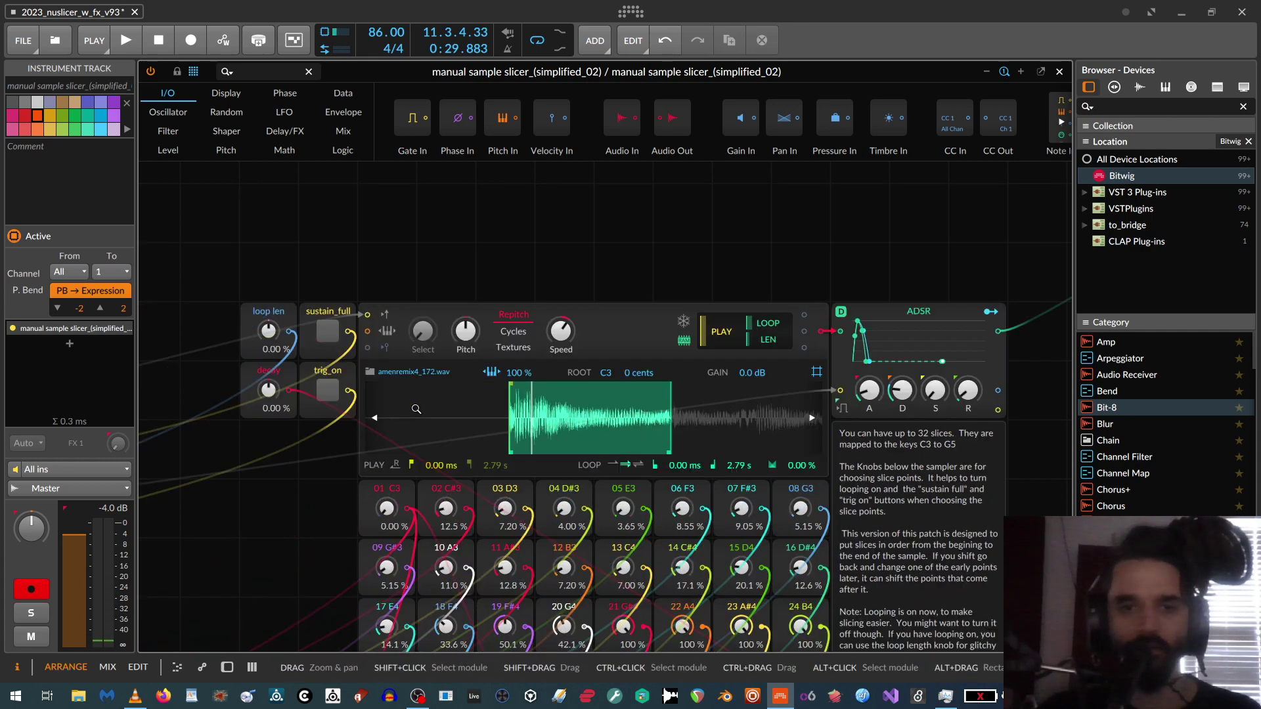
pyautogui.scroll(2, 502, 511)
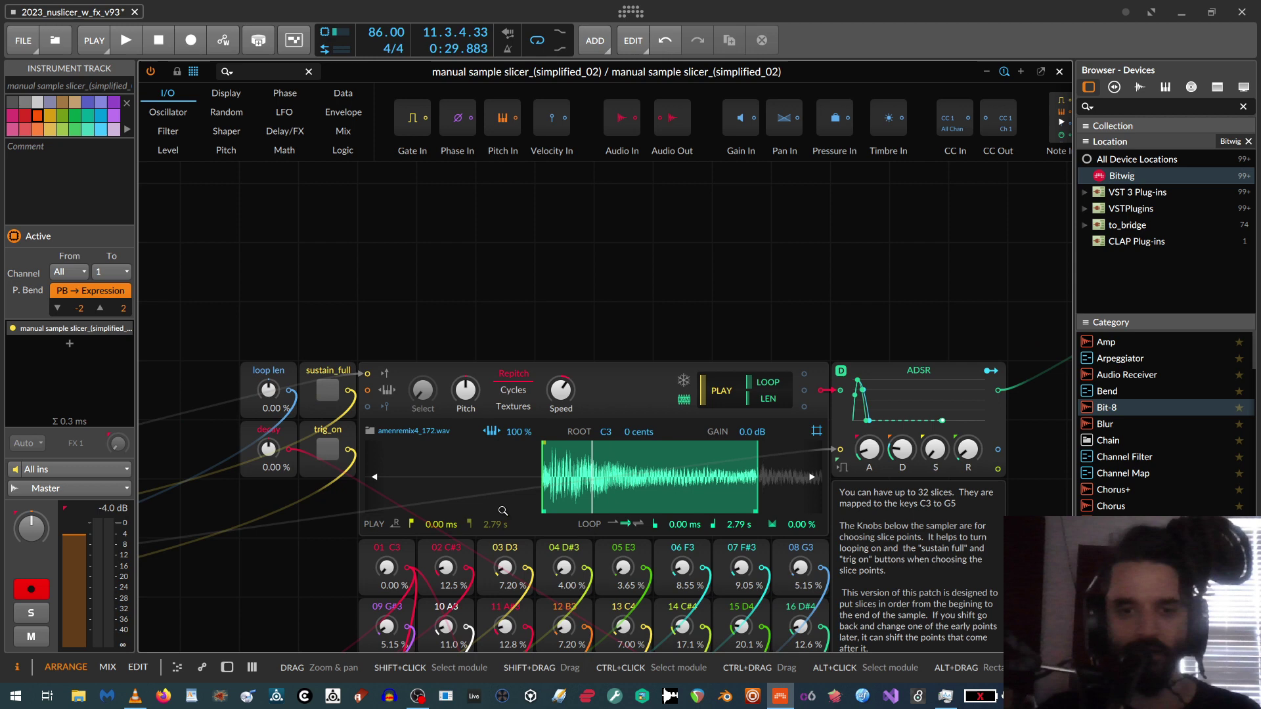
pyautogui.moveTo(446, 567)
pyautogui.mouseDown()
pyautogui.moveTo(446, 581)
pyautogui.moveTo(445, 570)
pyautogui.mouseUp()
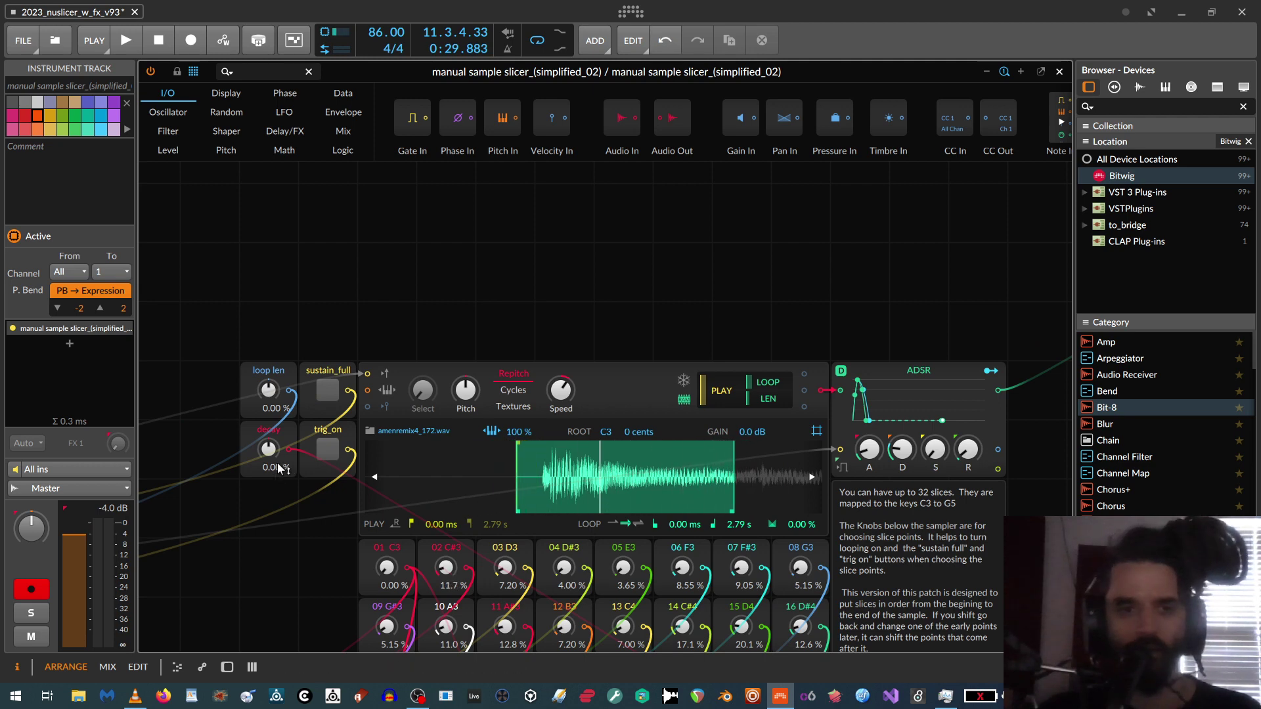
# Turn sustain_full on, toggle trig_on on and off, and close the patch editor.
pyautogui.click(327, 391)
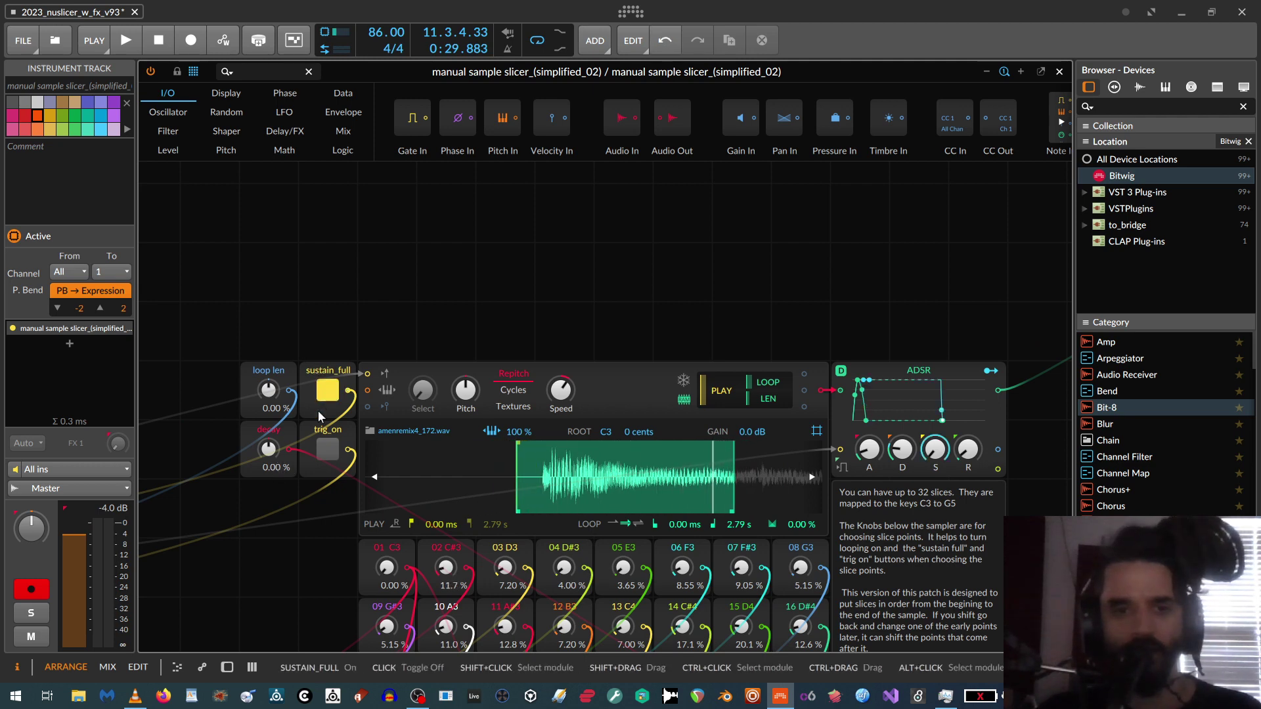
pyautogui.click(328, 450)
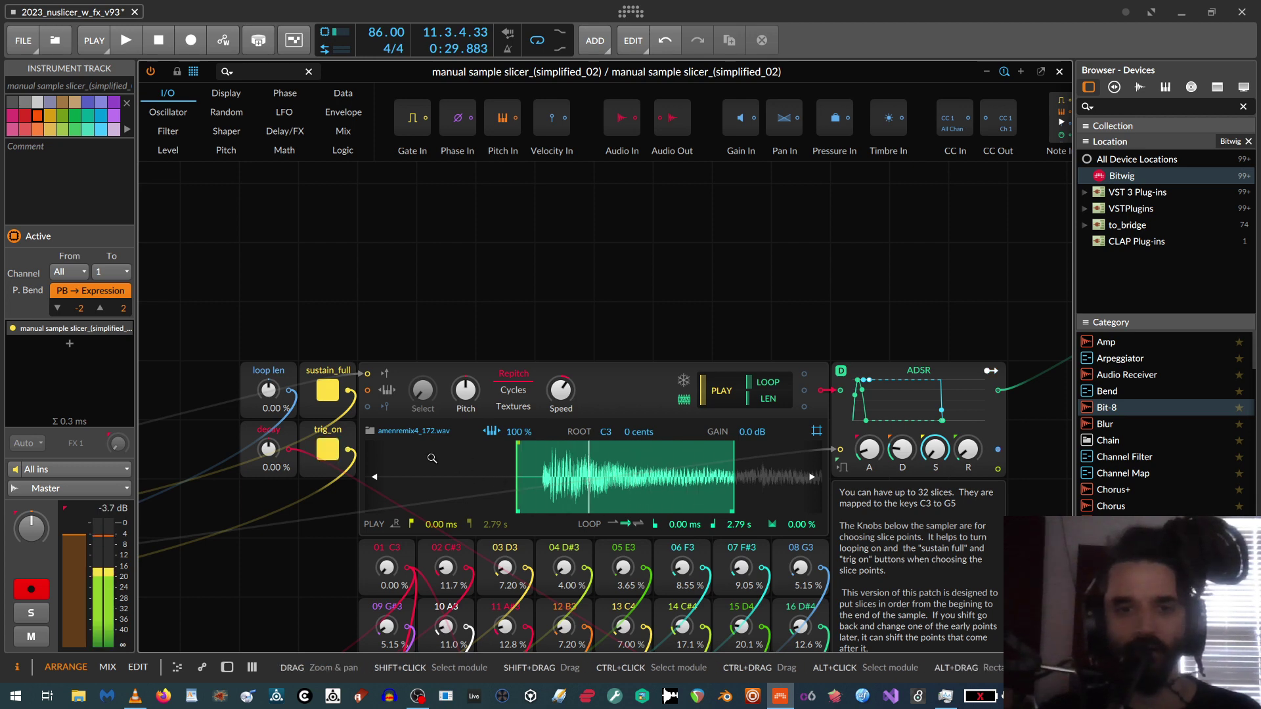
pyautogui.click(329, 458)
pyautogui.click(328, 458)
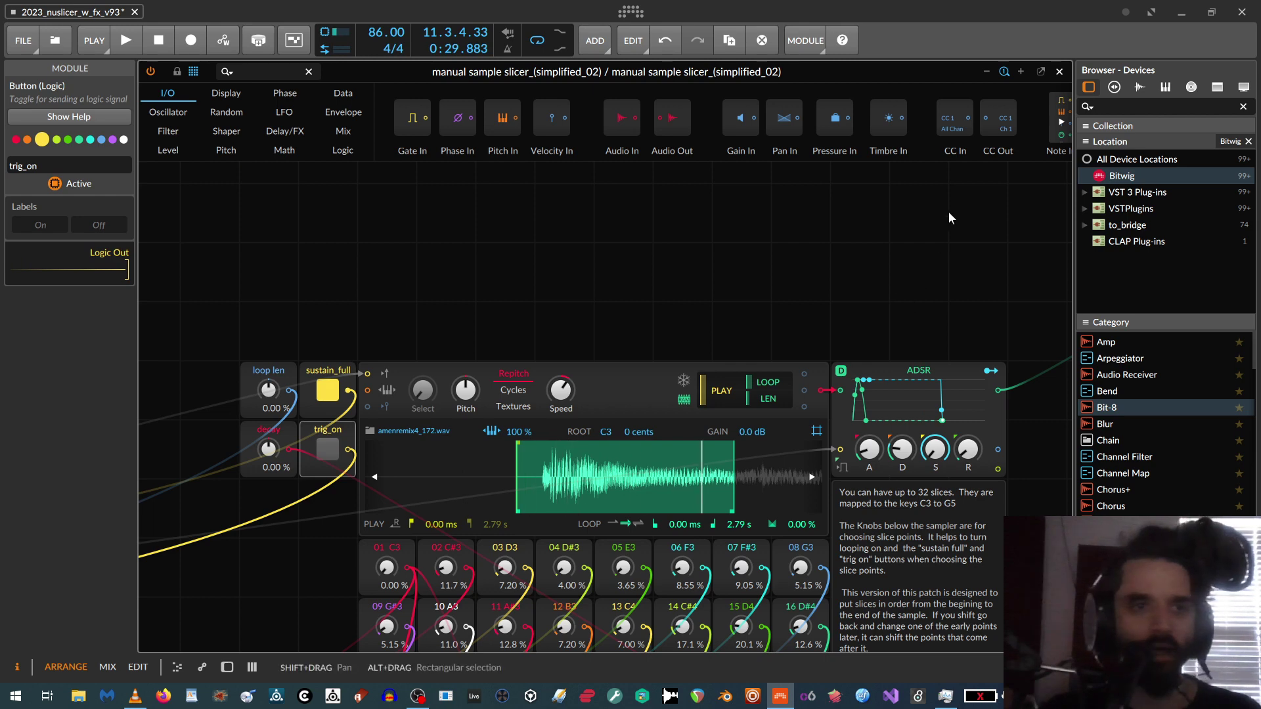
pyautogui.click(1059, 71)
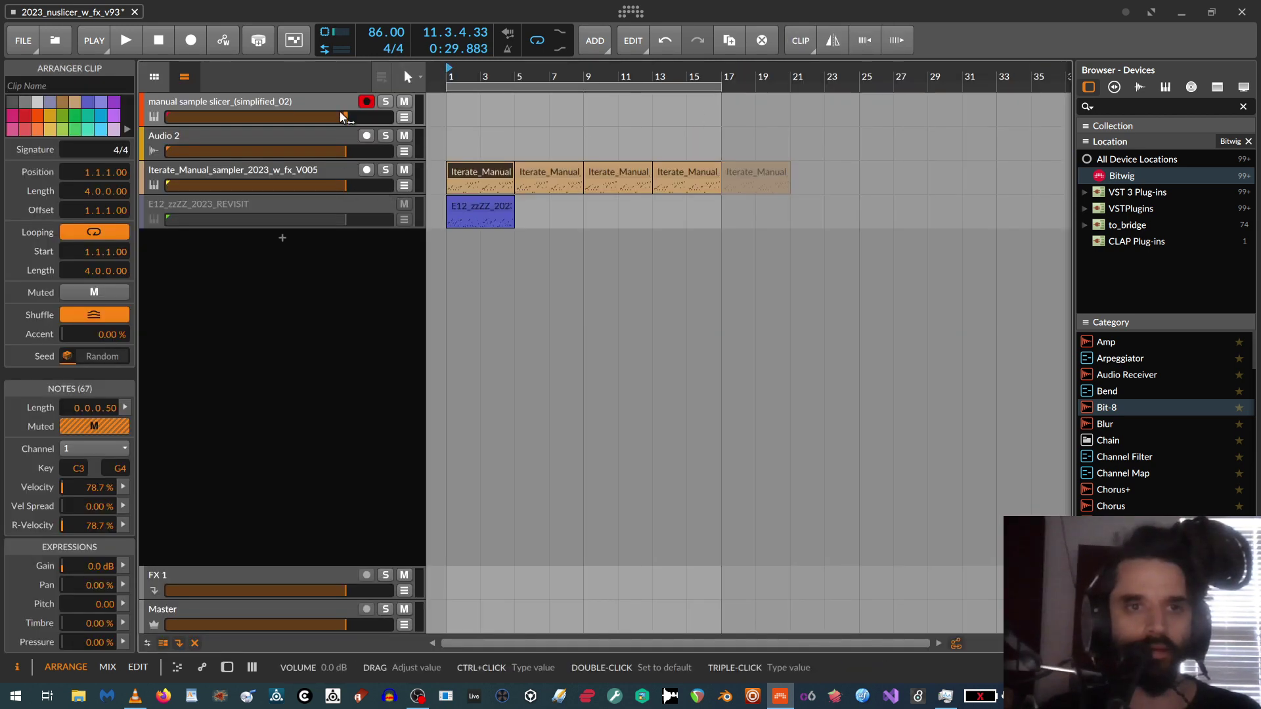
# Lower the slicer track's volume to -11.7 dB and reopen its Grid patch.
pyautogui.moveTo(342, 117); pyautogui.dragTo(276, 105)
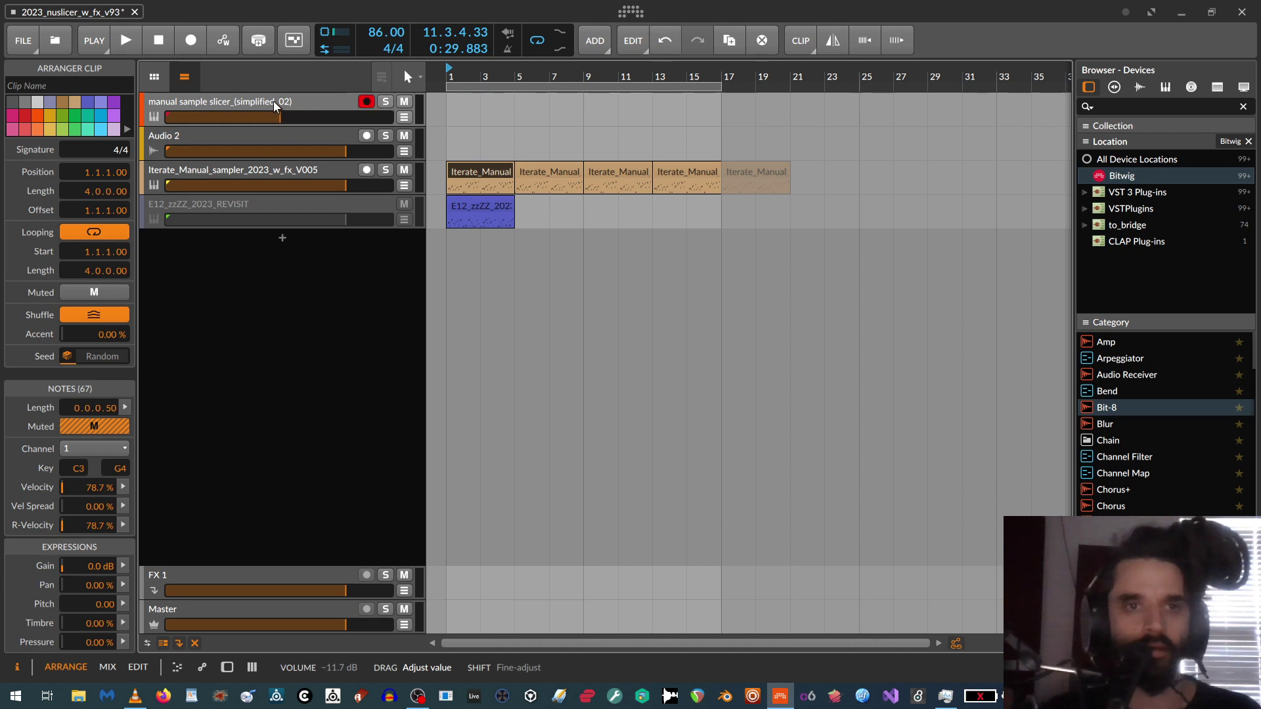
pyautogui.click(276, 105)
pyautogui.doubleClick(202, 105)
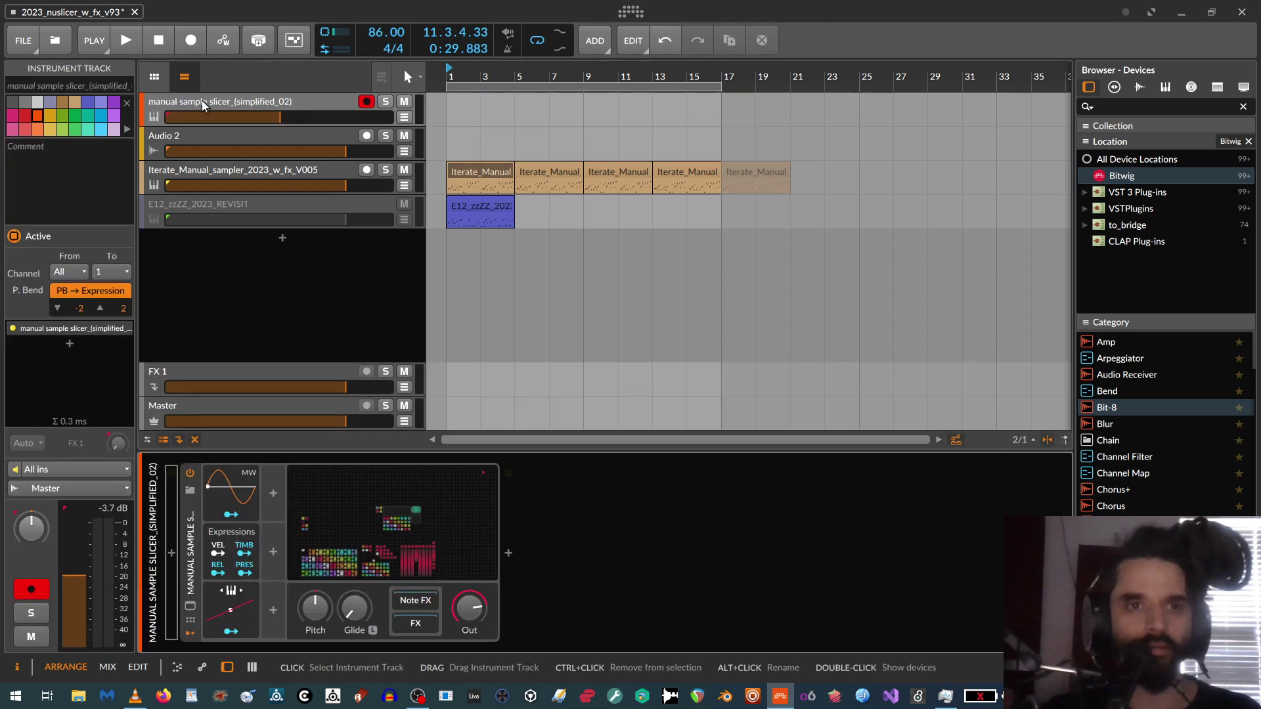
pyautogui.click(387, 522)
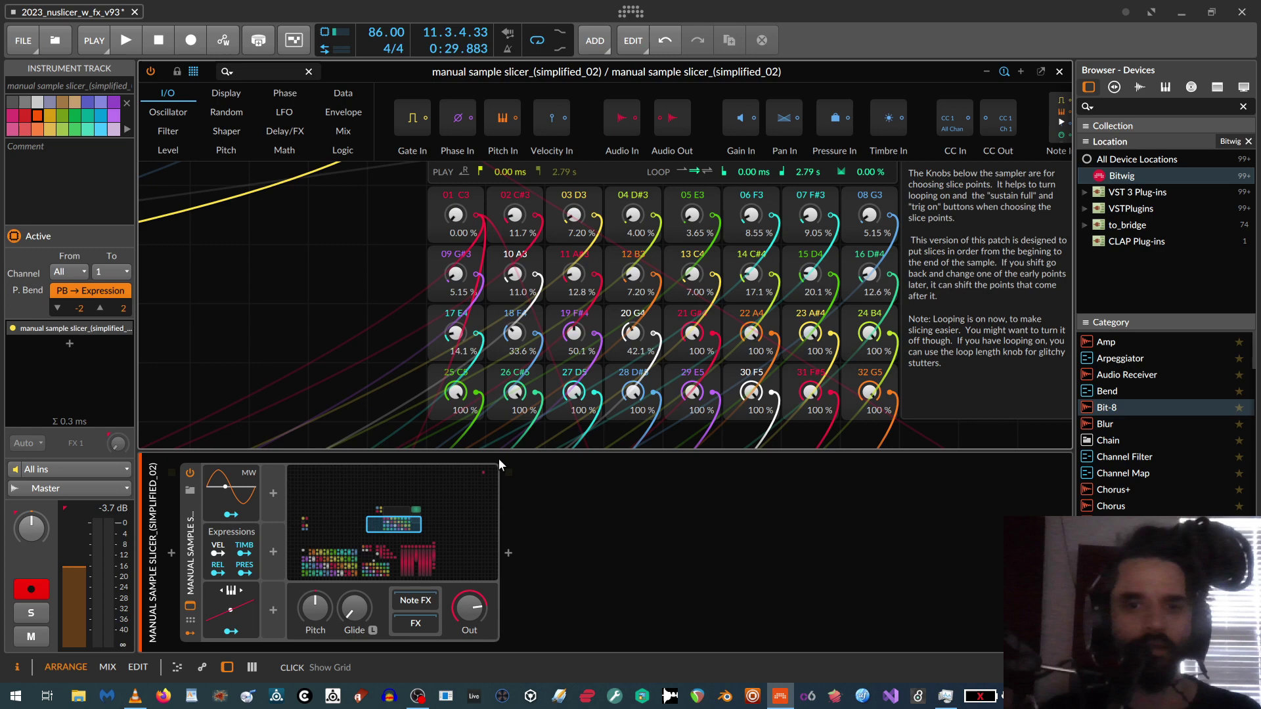
# Turn trig_on back on, show the Poly Grid settings, and select several slice knobs.
pyautogui.moveTo(394, 523); pyautogui.dragTo(406, 488)
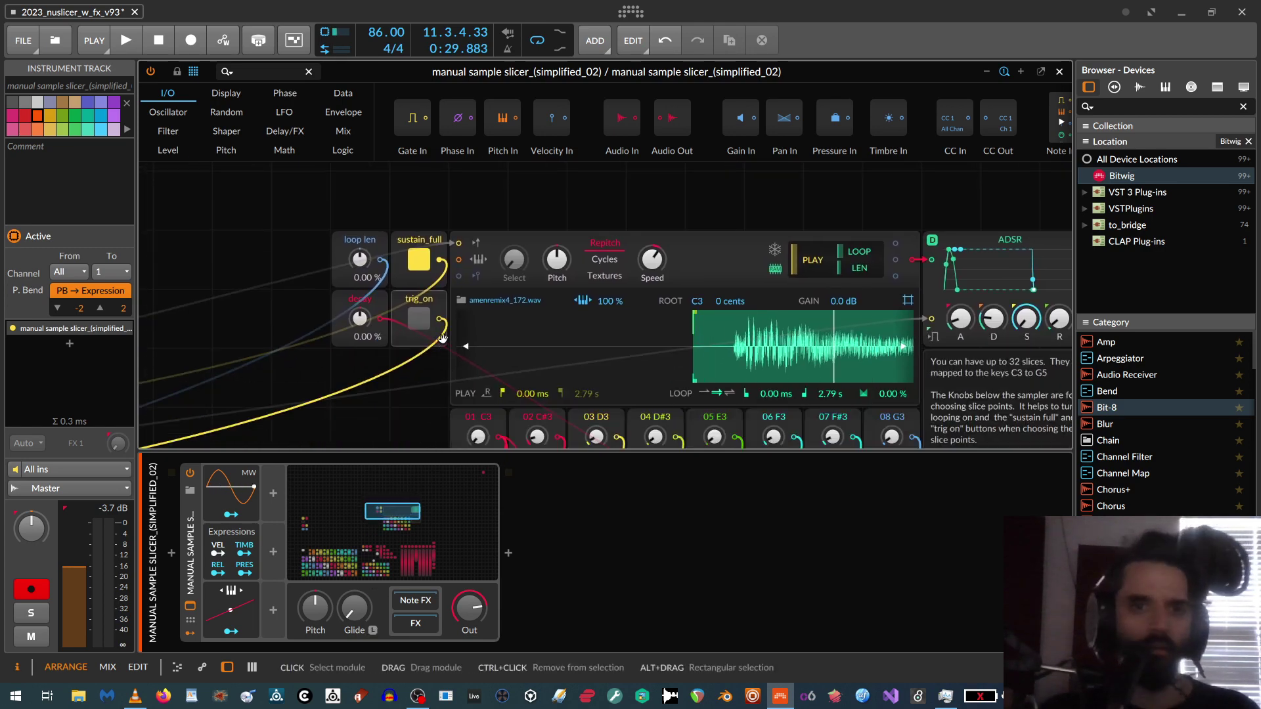
pyautogui.click(420, 320)
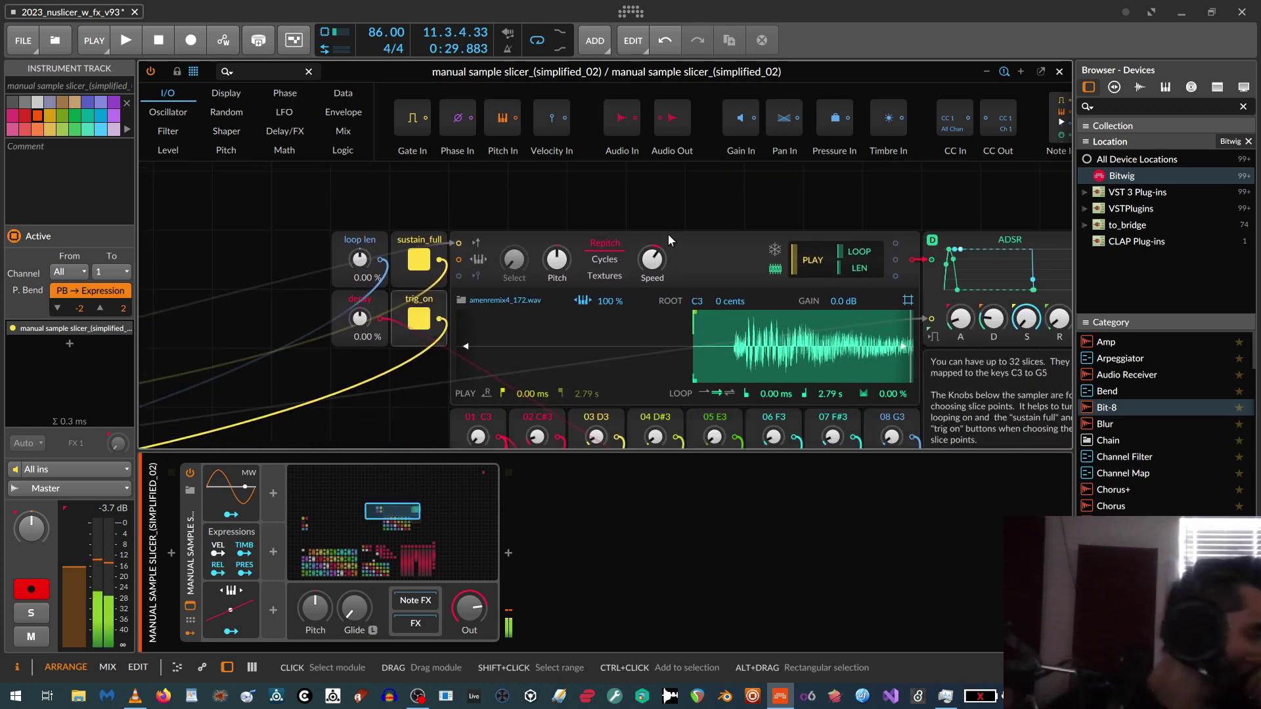
pyautogui.click(555, 170)
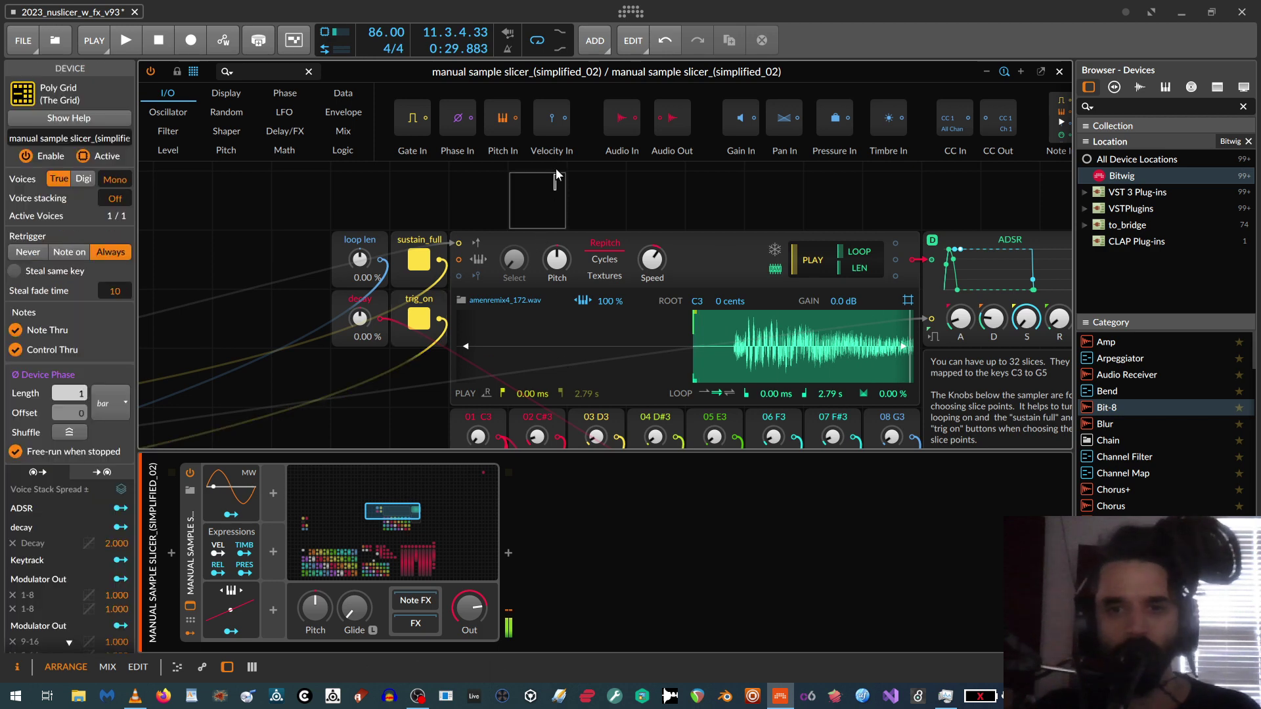
pyautogui.click(549, 428)
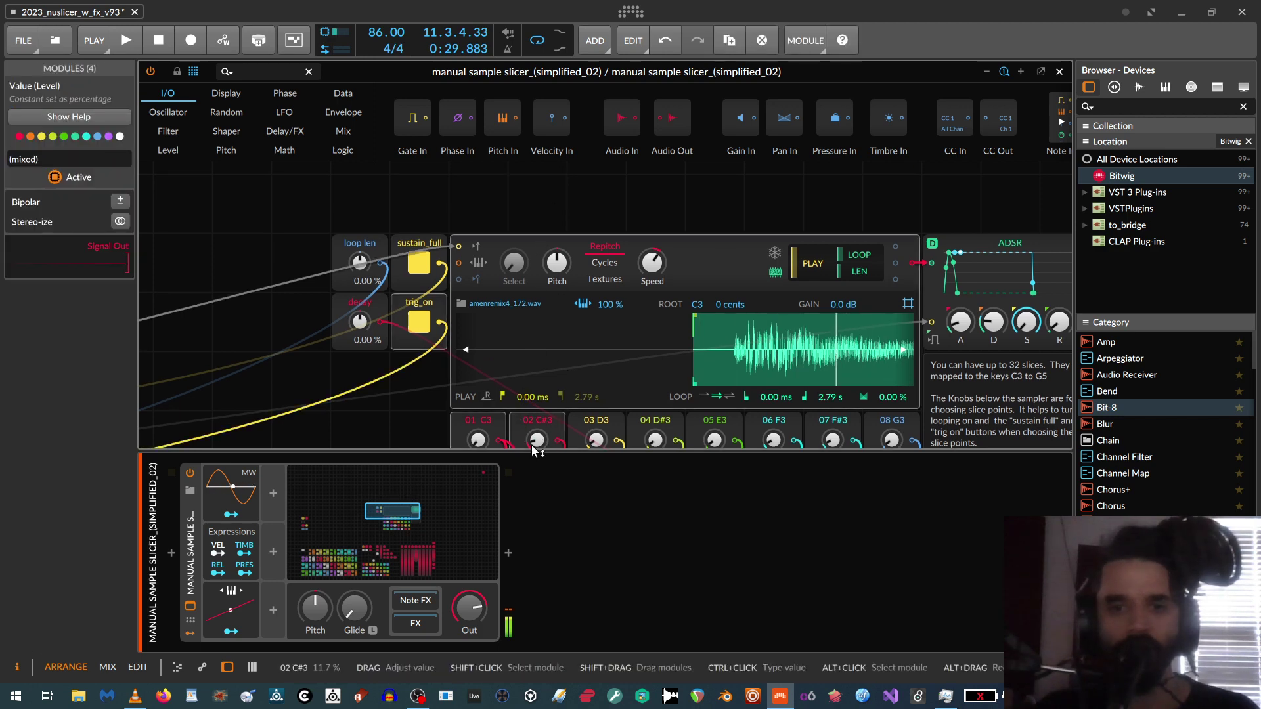
# Make the patch area taller and nudge slice 02 C#3 start to 12.8%.
pyautogui.moveTo(548, 452); pyautogui.dragTo(548, 627)
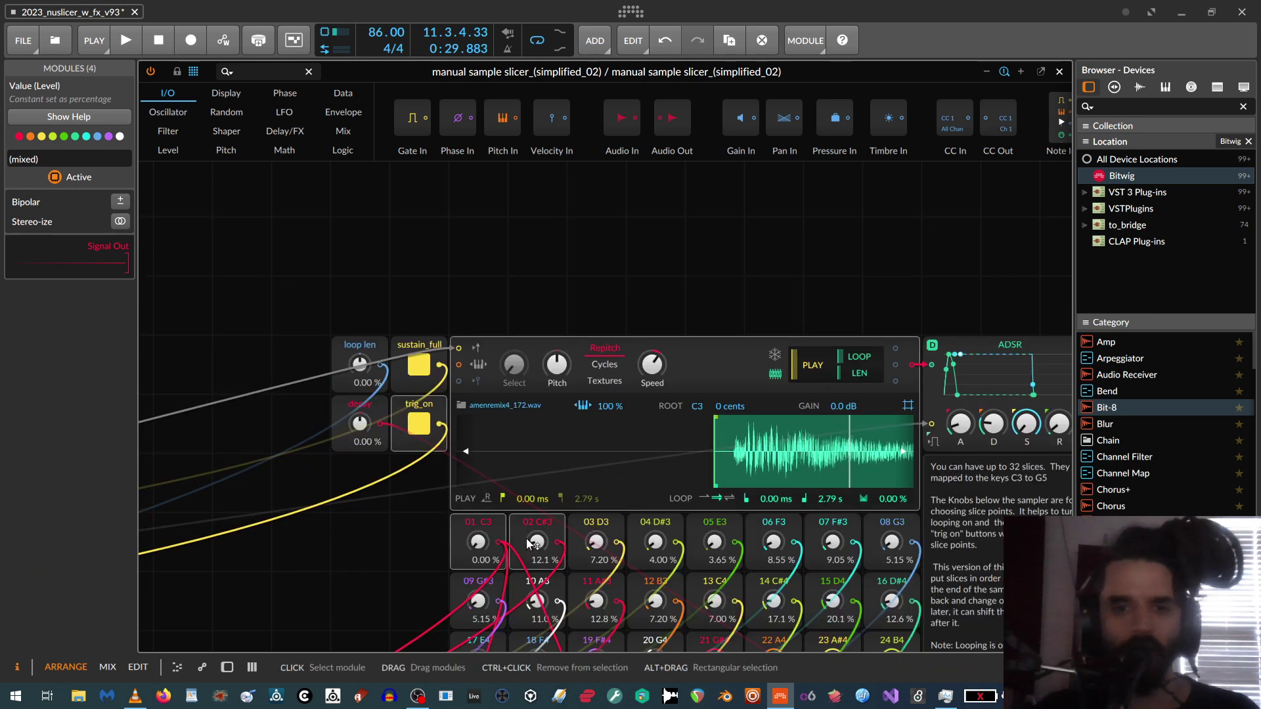
pyautogui.click(525, 563)
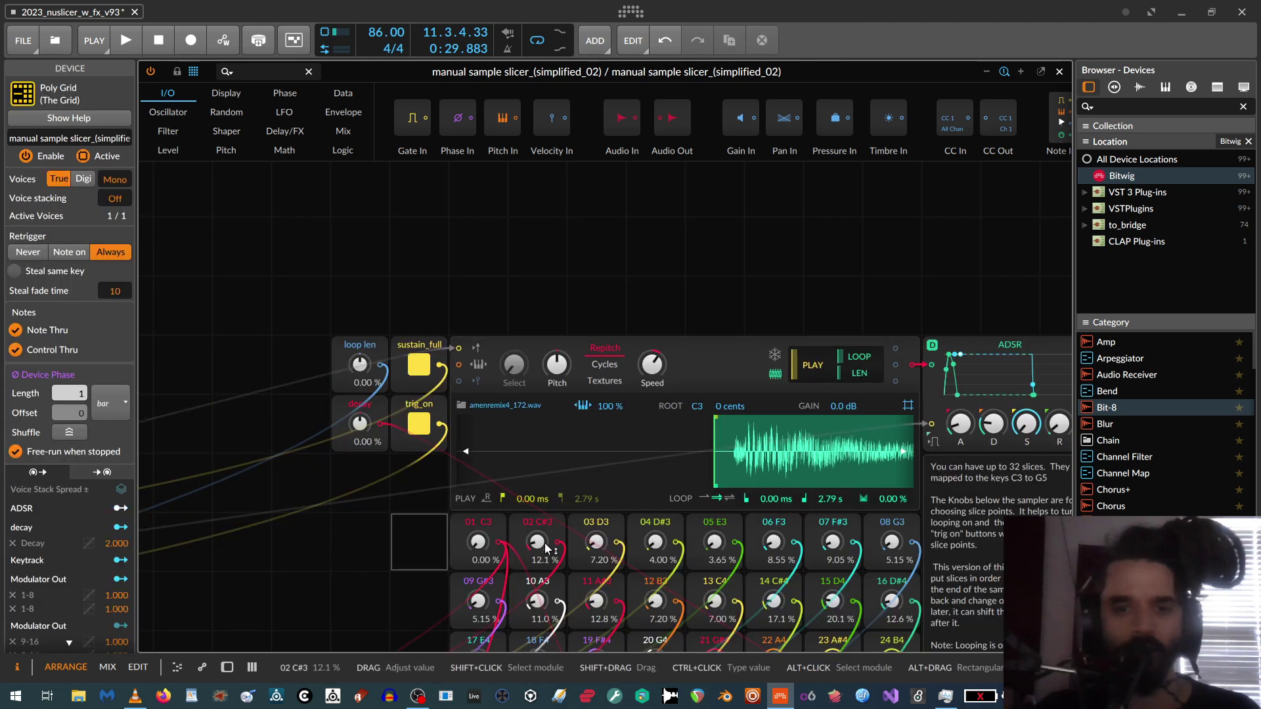
pyautogui.moveTo(545, 542); pyautogui.dragTo(545, 536)
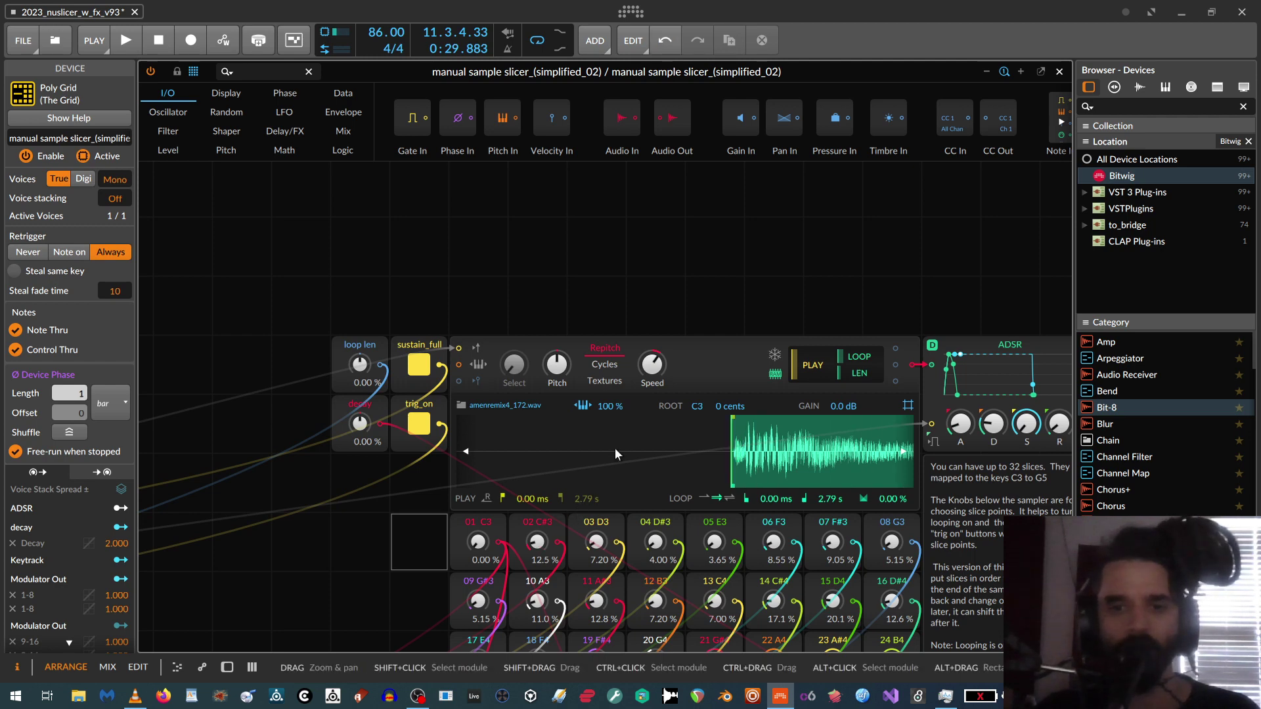
# Move the slice 03 D3 start point to 6.00%.
pyautogui.scroll(-2, 616, 448)
pyautogui.scroll(3, 826, 460)
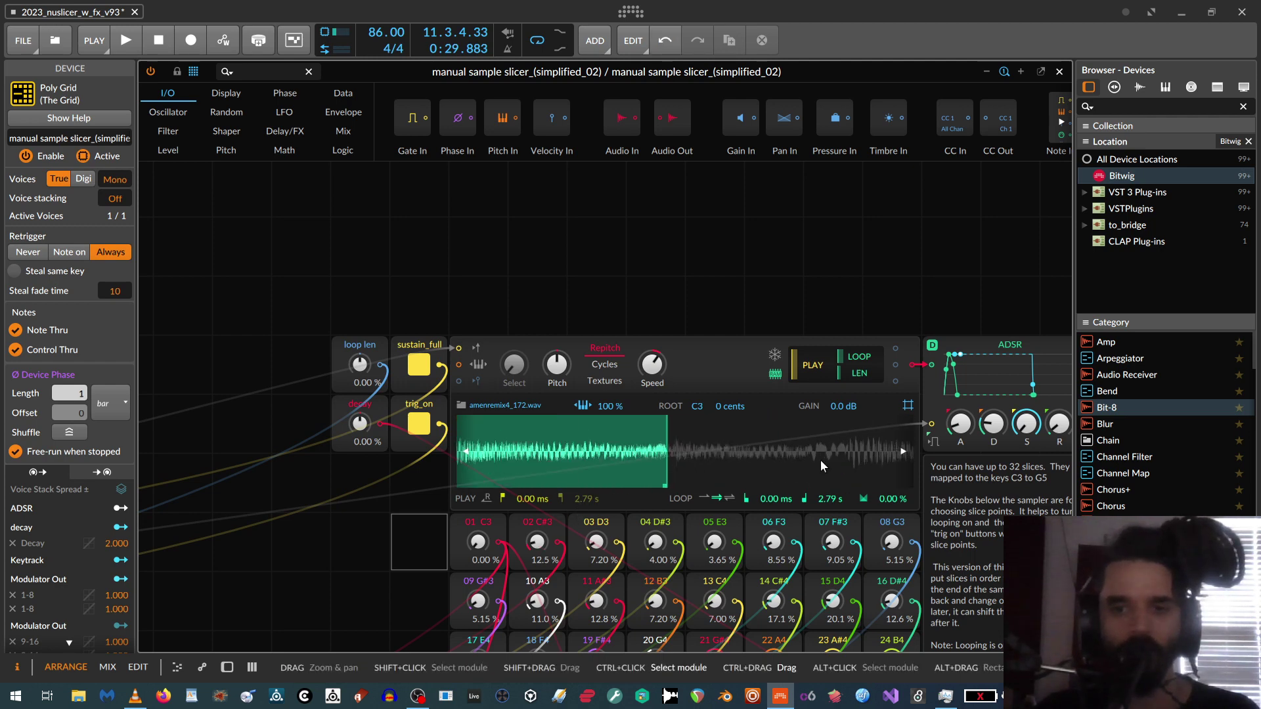
pyautogui.click(569, 545)
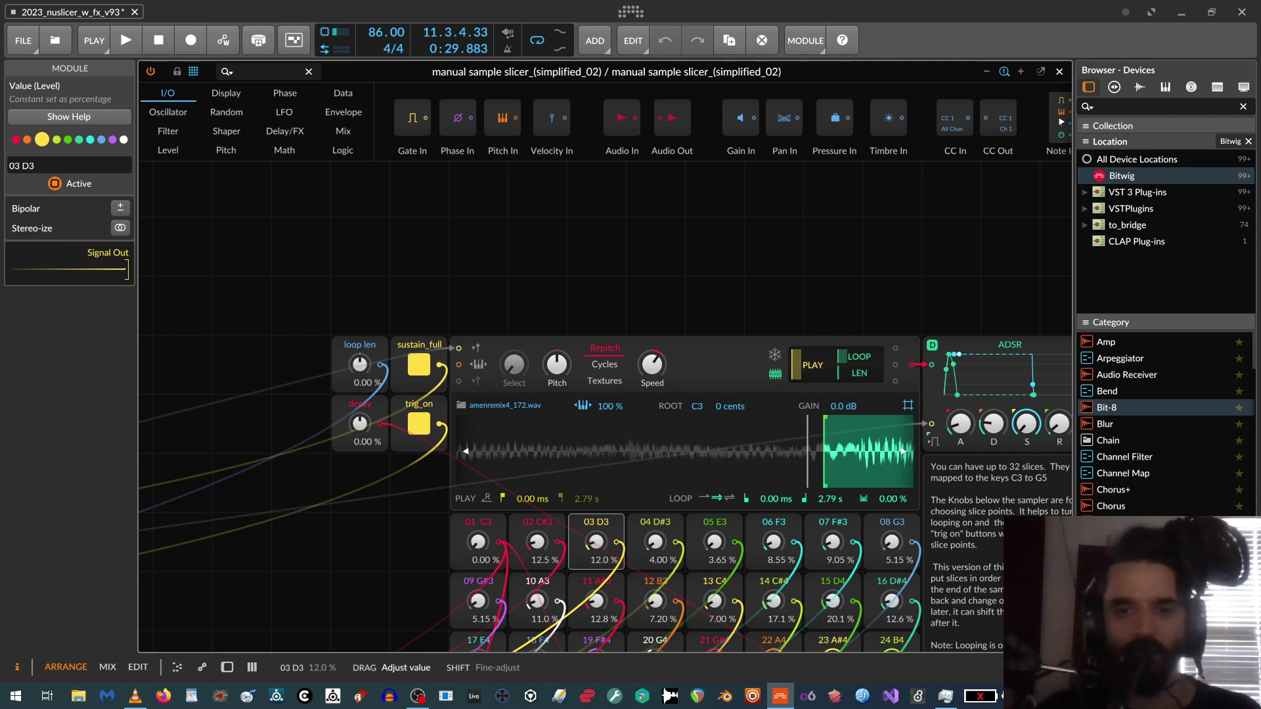
pyautogui.moveTo(596, 542); pyautogui.dragTo(596, 545)
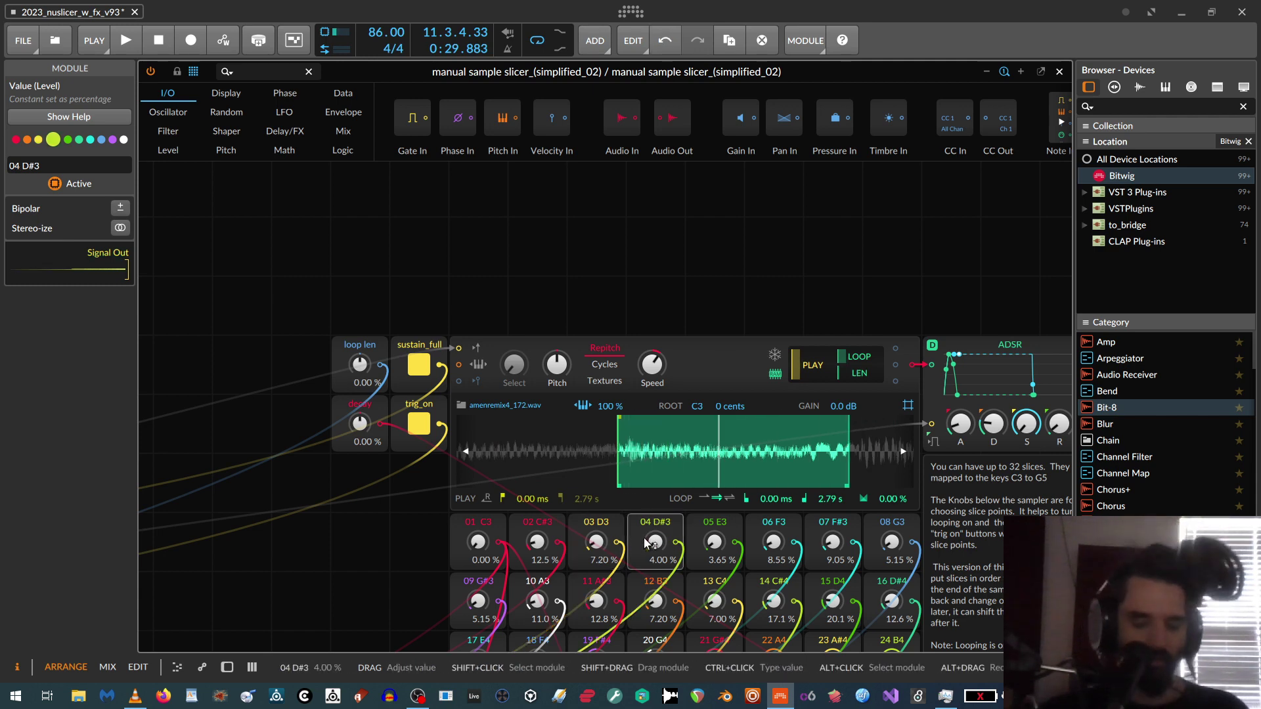
# Set the 05 E3 slice point to 3.25% and switch off trig_on and sustain_full.
pyautogui.click(645, 542)
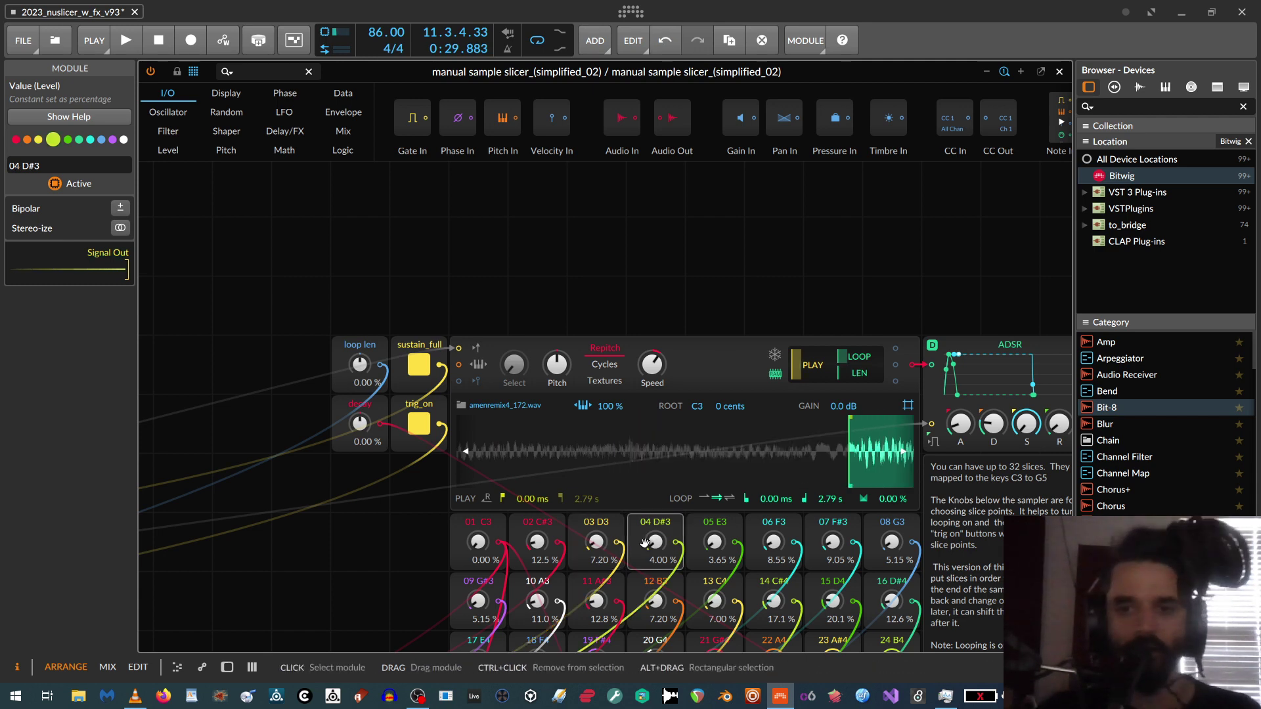
pyautogui.click(723, 436)
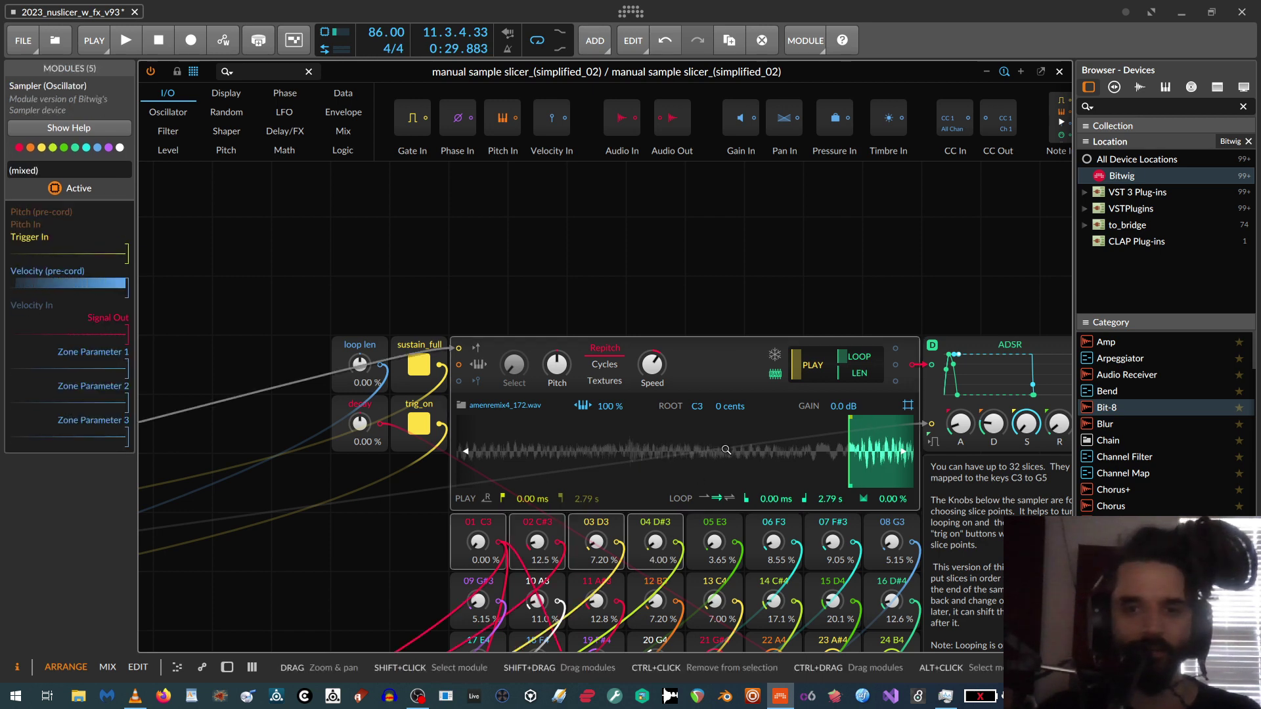
pyautogui.moveTo(718, 451); pyautogui.dragTo(523, 453)
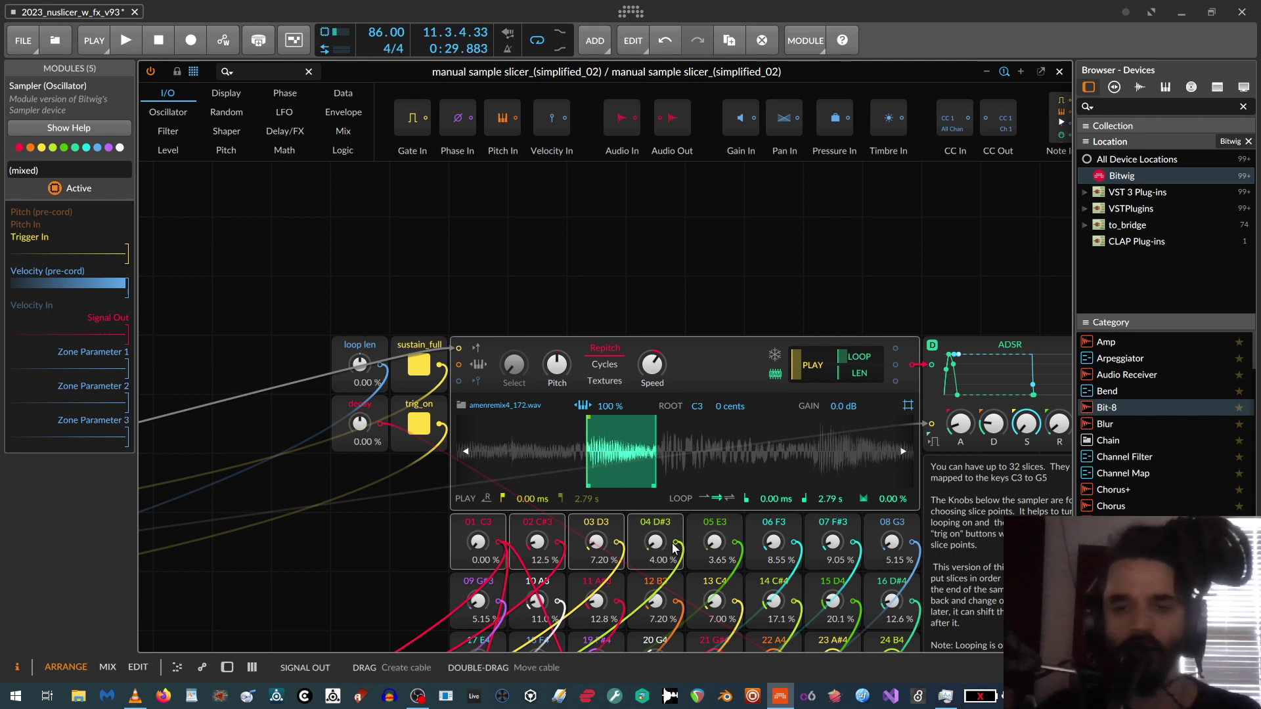
pyautogui.moveTo(718, 544)
pyautogui.mouseDown()
pyautogui.moveTo(718, 525)
pyautogui.moveTo(718, 549)
pyautogui.mouseUp()
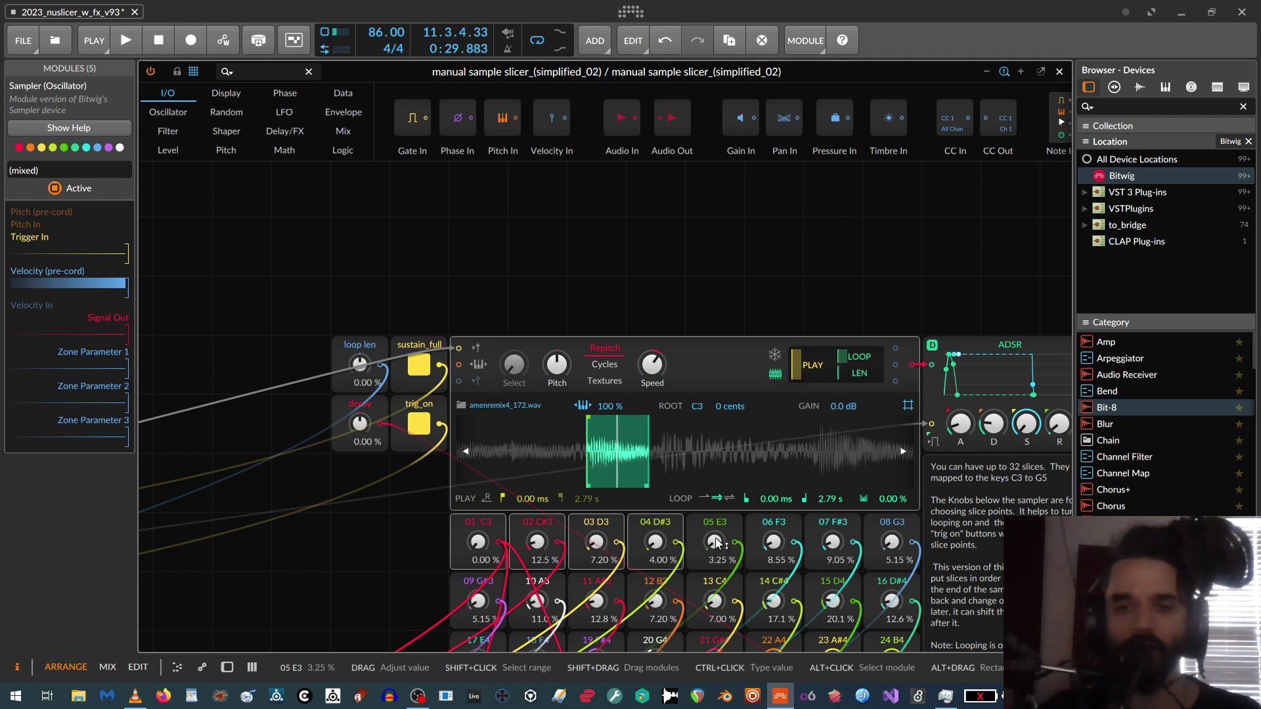
pyautogui.click(425, 426)
pyautogui.click(423, 358)
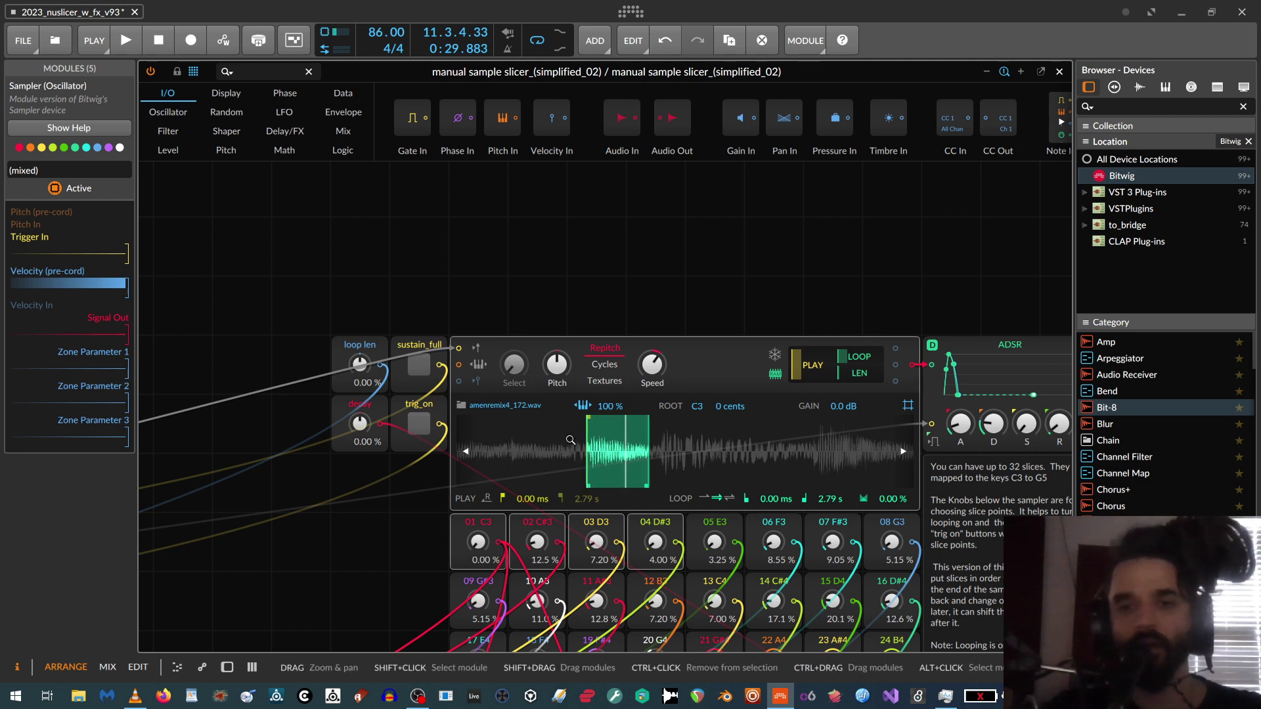
# Zoom the waveform around the playing slice and pan to show all 32 slice knobs.
pyautogui.scroll(-5, 570, 439)
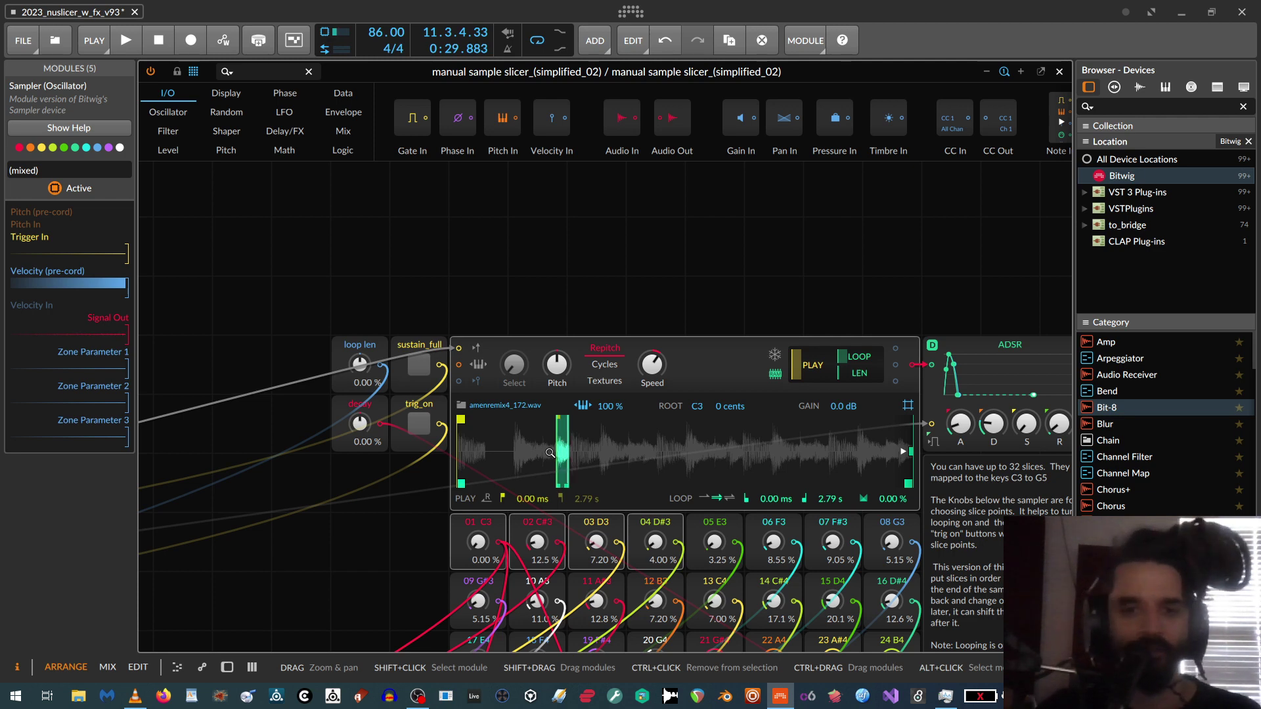
pyautogui.moveTo(550, 453); pyautogui.dragTo(660, 427)
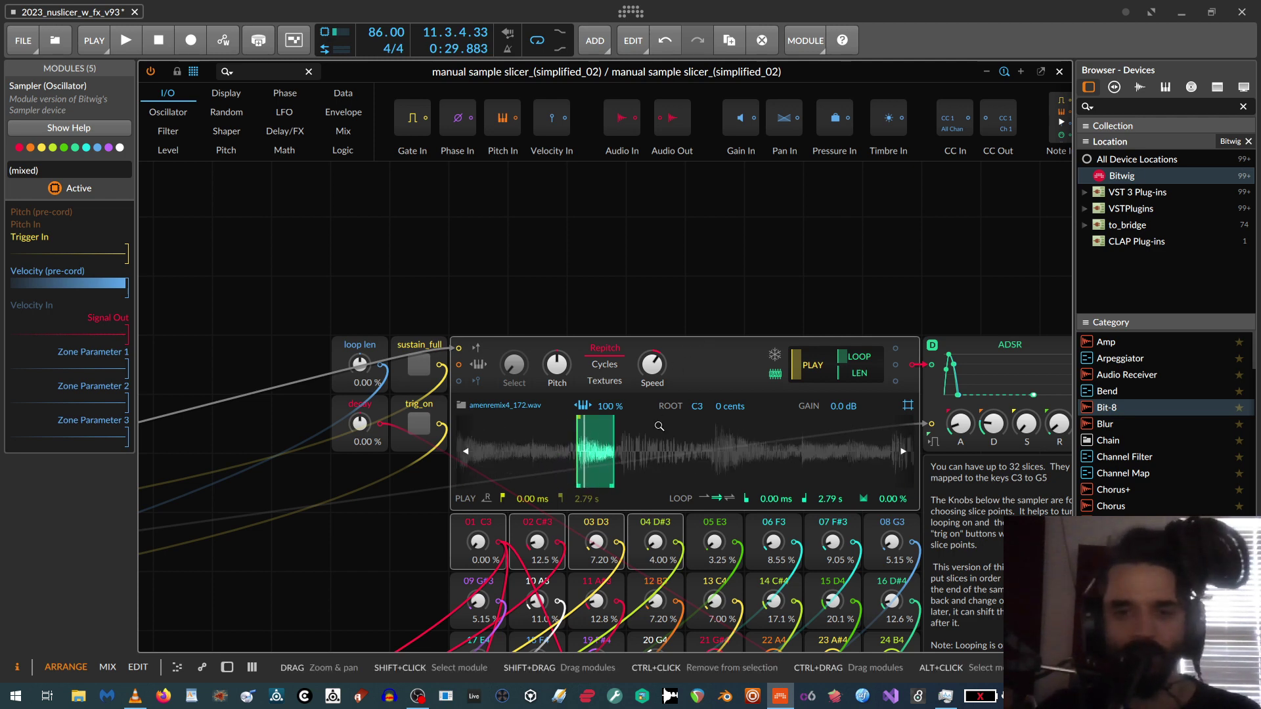
pyautogui.moveTo(588, 250); pyautogui.dragTo(547, 118)
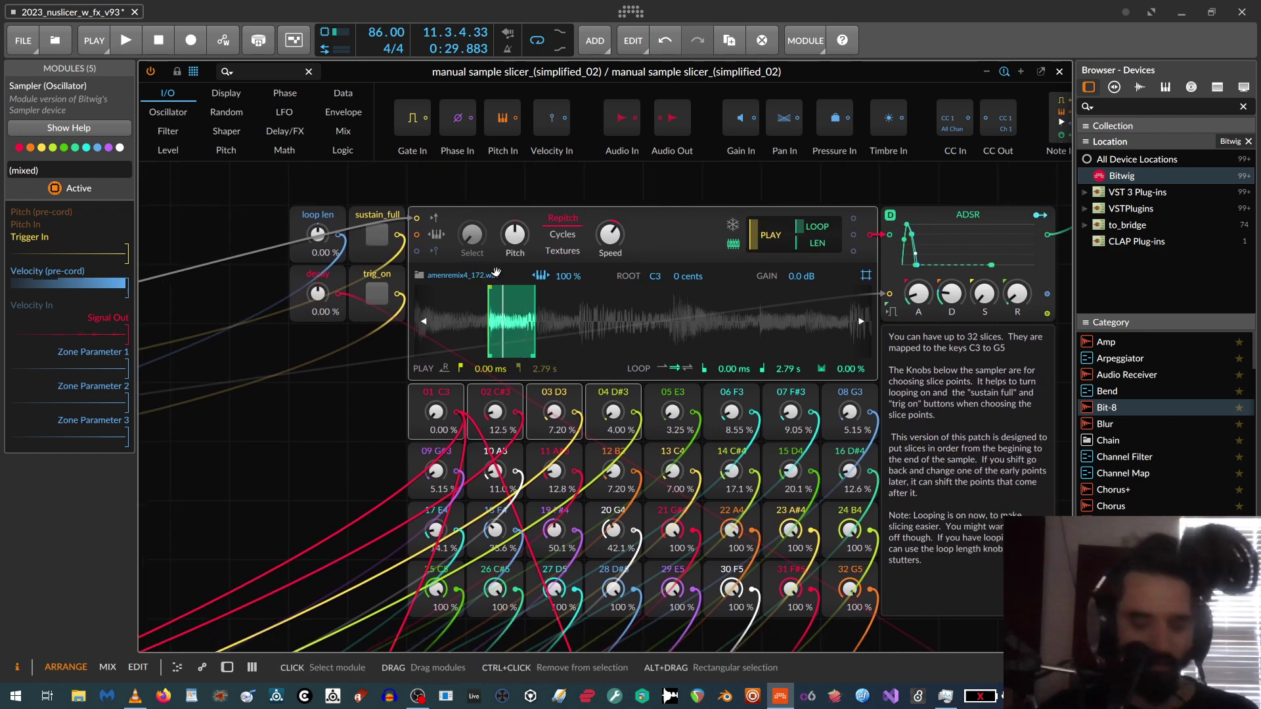
# Set the Sampler's loop mode to Off so each slice plays through the sample.
pyautogui.scroll(2, 599, 308)
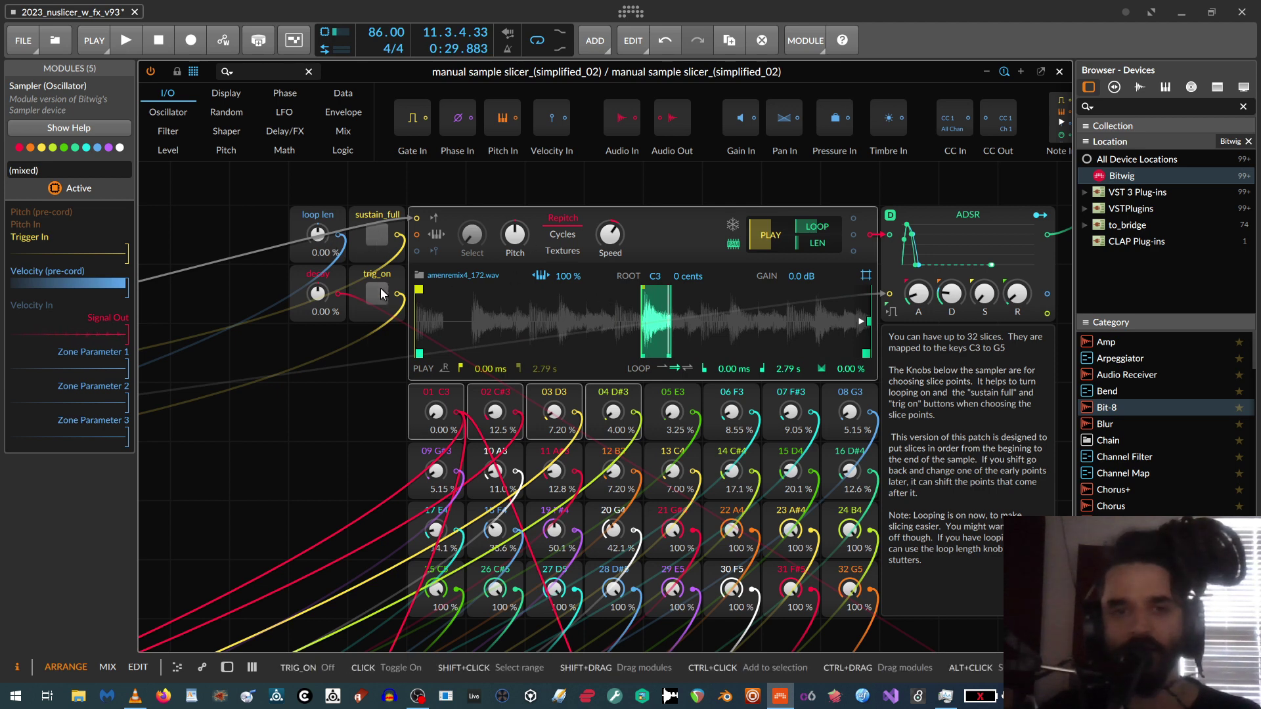
pyautogui.click(661, 368)
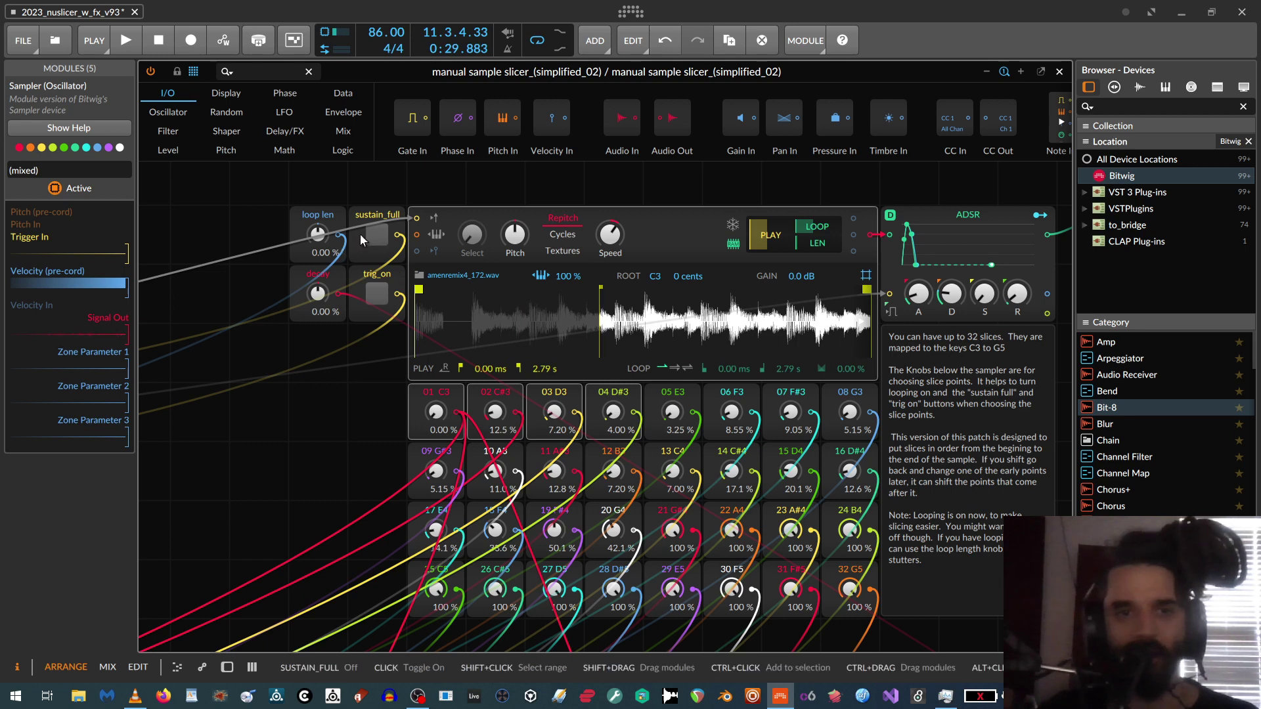
# Re-enable sampler looping and compare sustain_full on versus off, leaving it off.
pyautogui.click(676, 369)
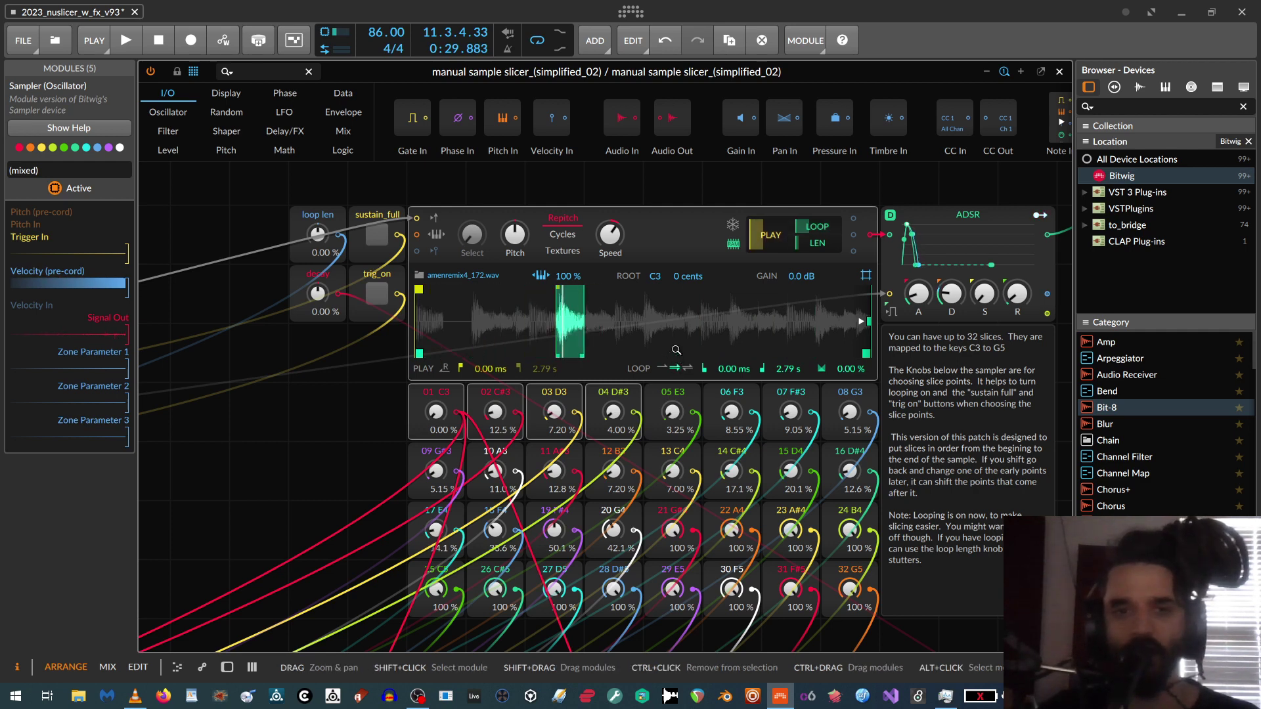
pyautogui.click(378, 235)
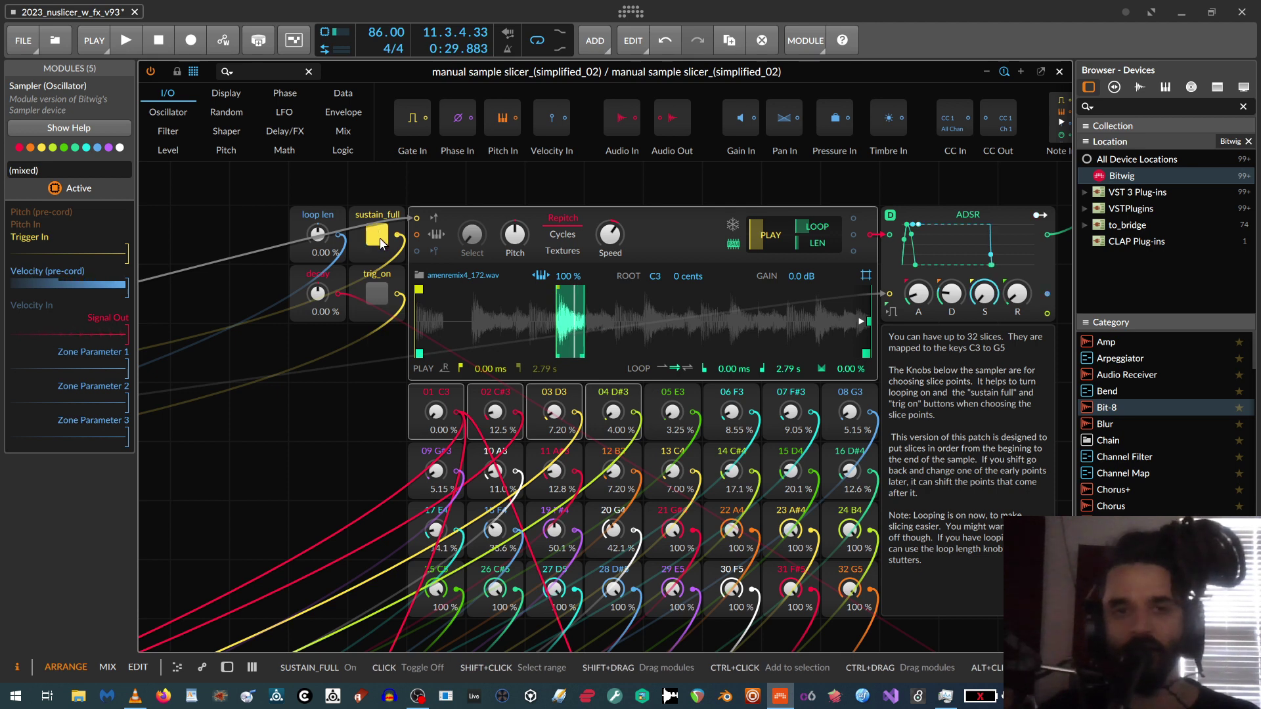
pyautogui.click(380, 235)
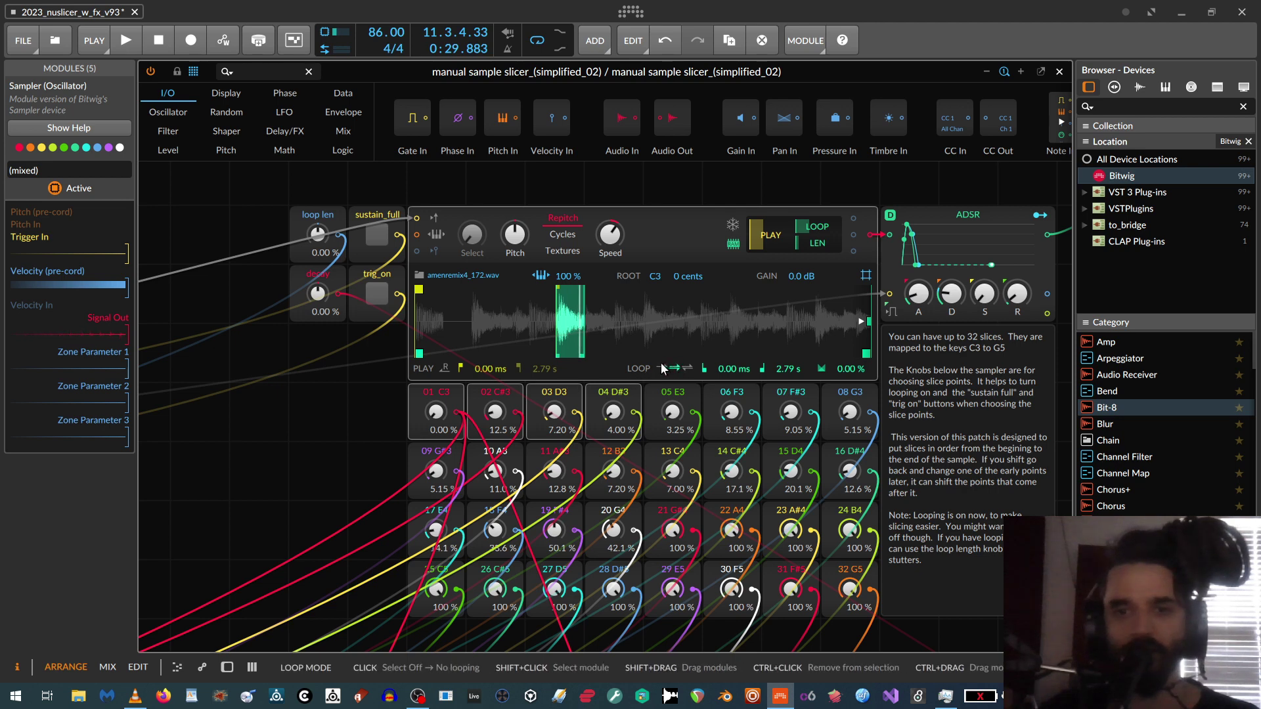
pyautogui.click(375, 235)
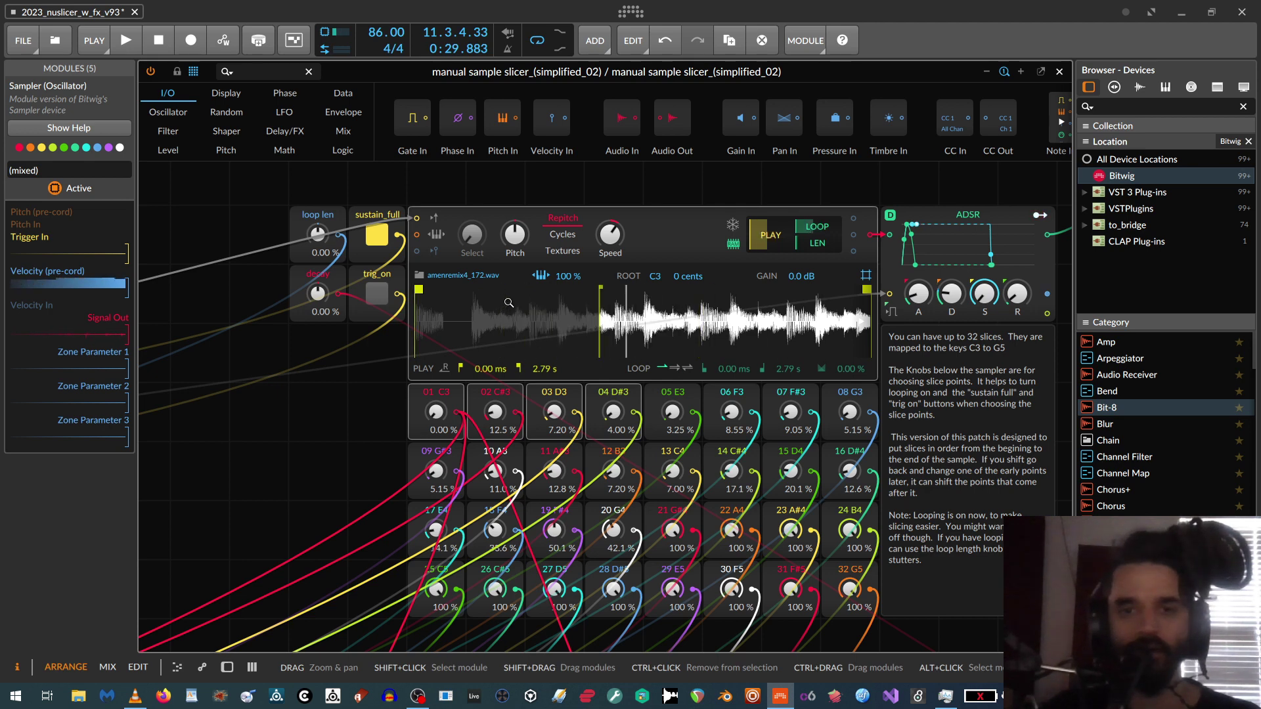
pyautogui.click(378, 231)
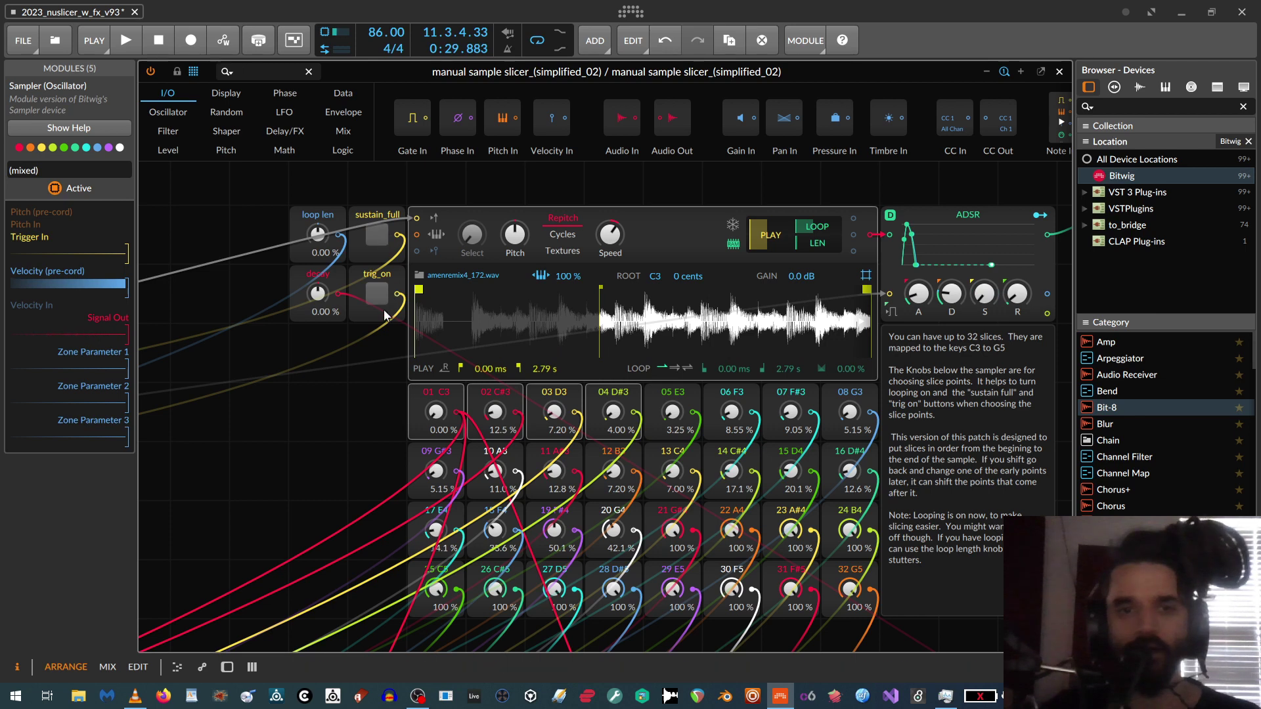
# Switch sustain_full on, try loop len at -100% and about -94%, then reset it to 0.00%.
pyautogui.click(371, 227)
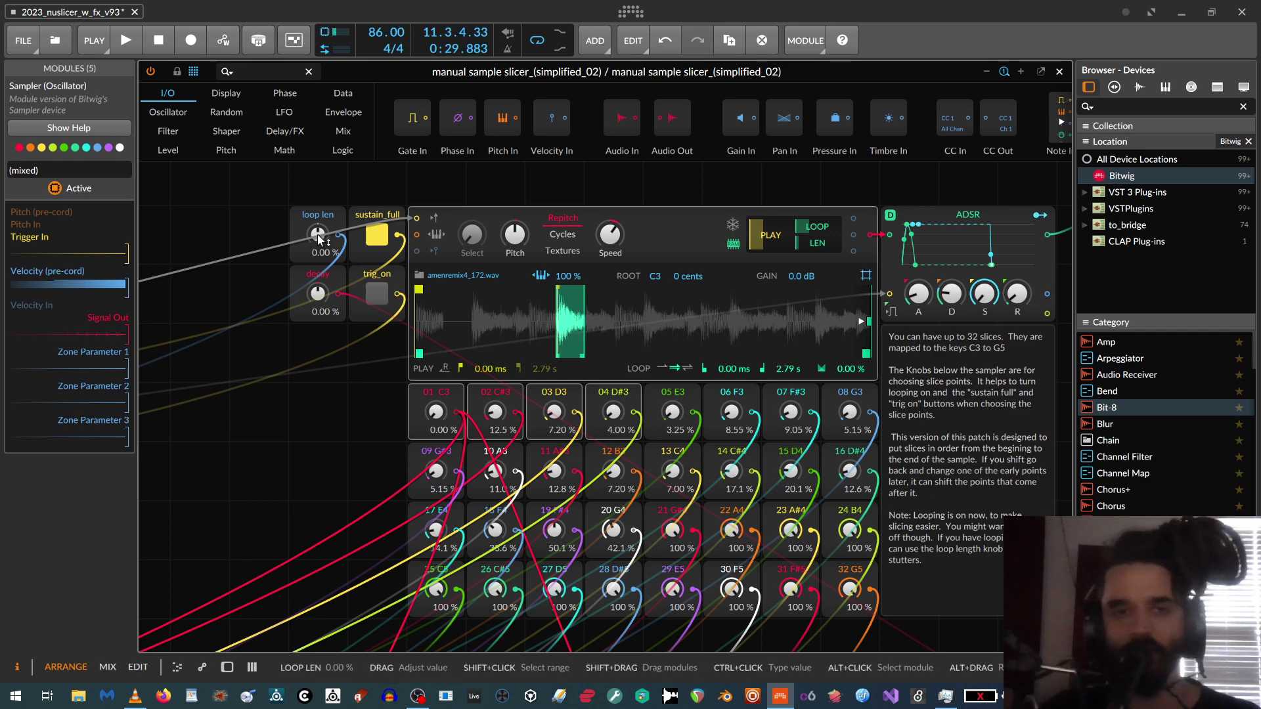
pyautogui.moveTo(317, 233)
pyautogui.mouseDown()
pyautogui.moveTo(318, 302)
pyautogui.moveTo(317, 219)
pyautogui.moveTo(318, 292)
pyautogui.mouseUp()
pyautogui.moveTo(316, 233); pyautogui.dragTo(317, 184)
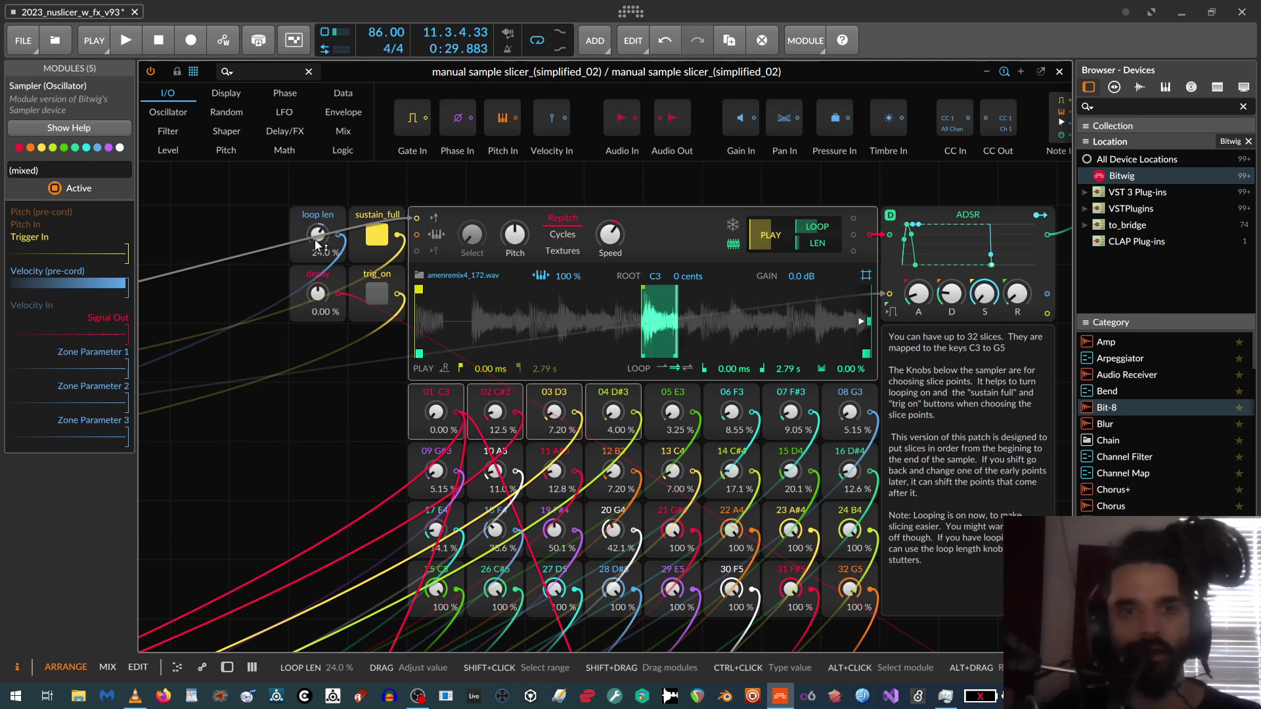
pyautogui.doubleClick(314, 239)
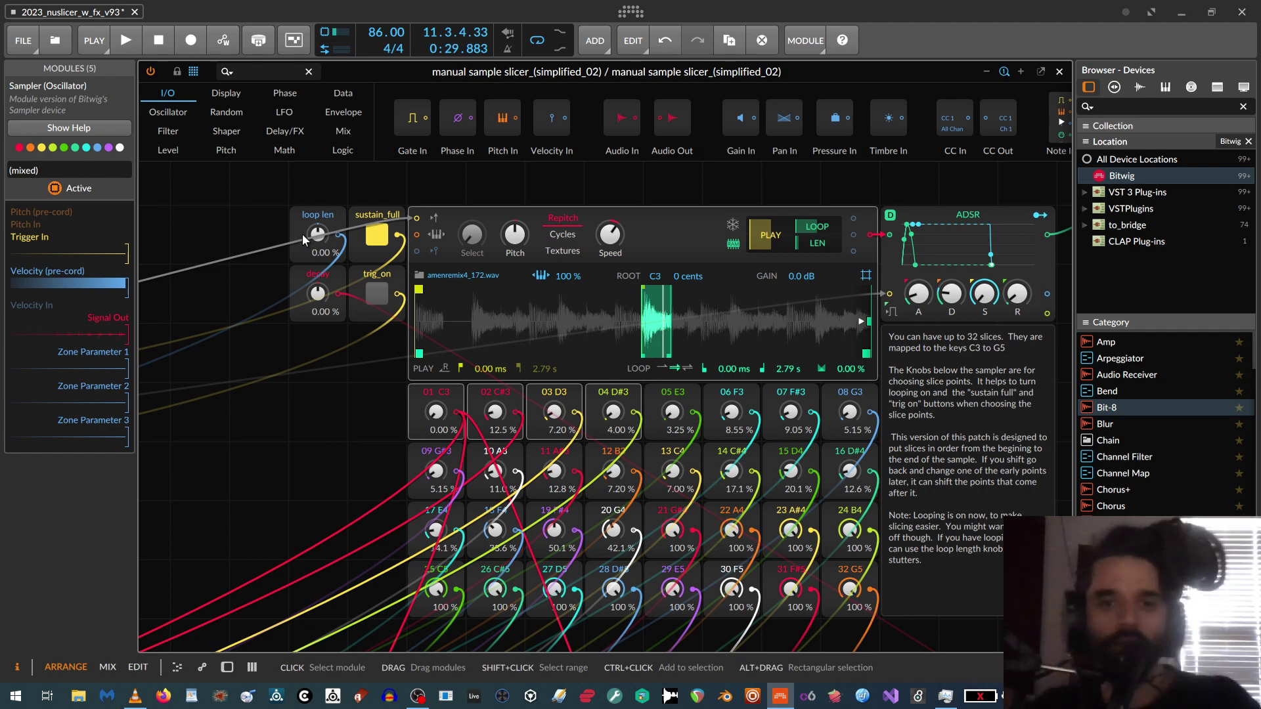
# Zoom out and pan the Grid canvas to show all module banks, slice knobs and cables.
pyautogui.scroll(-2, 302, 391)
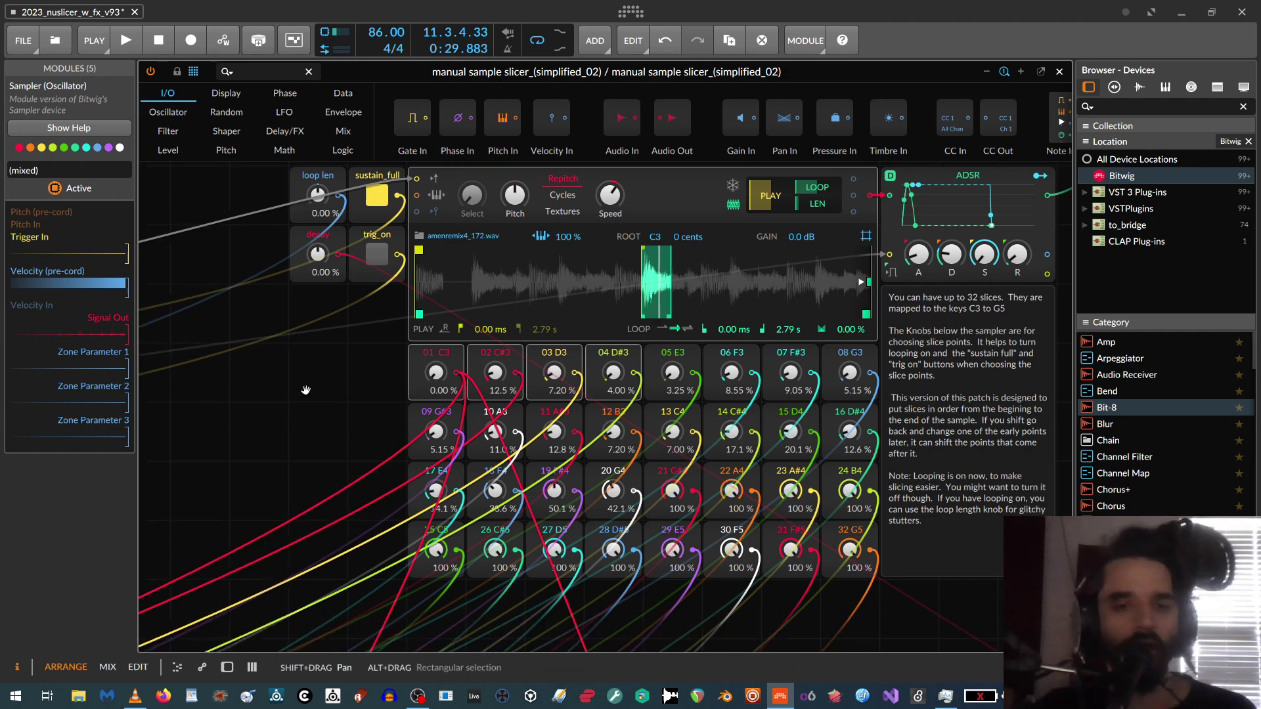
pyautogui.scroll(-5, 305, 390)
pyautogui.moveTo(397, 289); pyautogui.dragTo(404, 262)
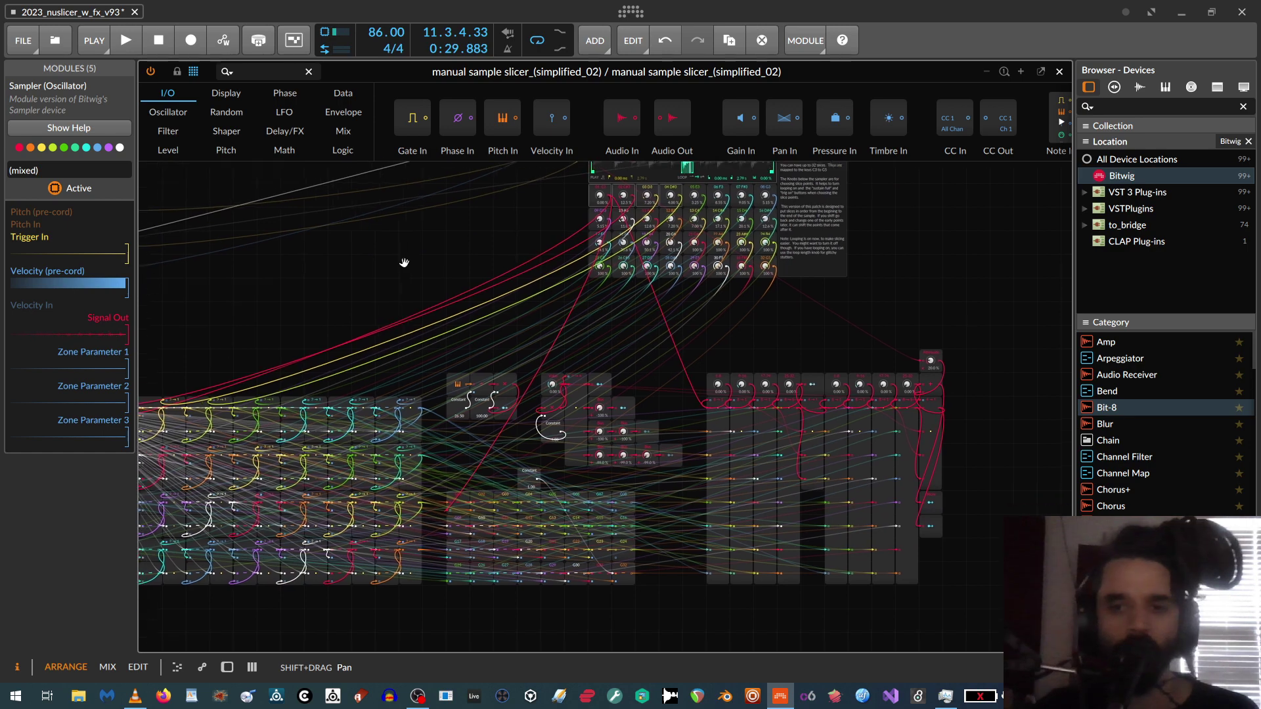
pyautogui.moveTo(305, 318); pyautogui.dragTo(421, 319)
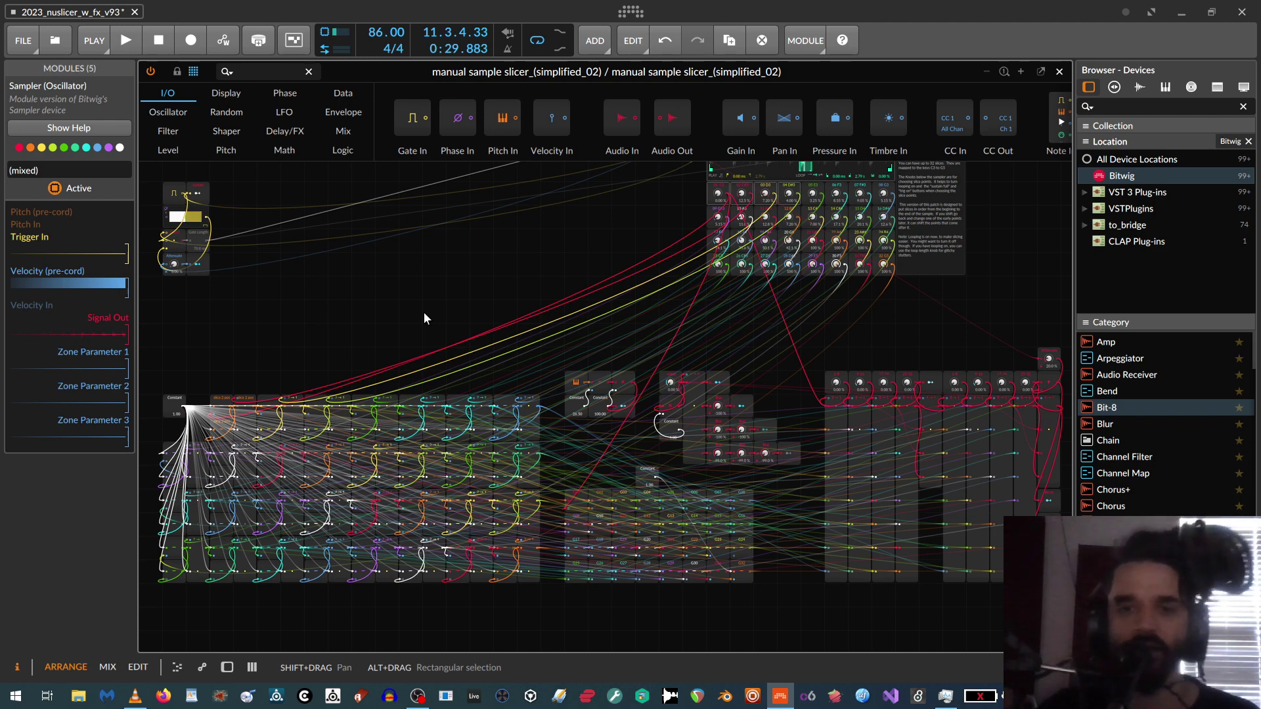
pyautogui.scroll(3, 408, 422)
pyautogui.scroll(-2, 420, 400)
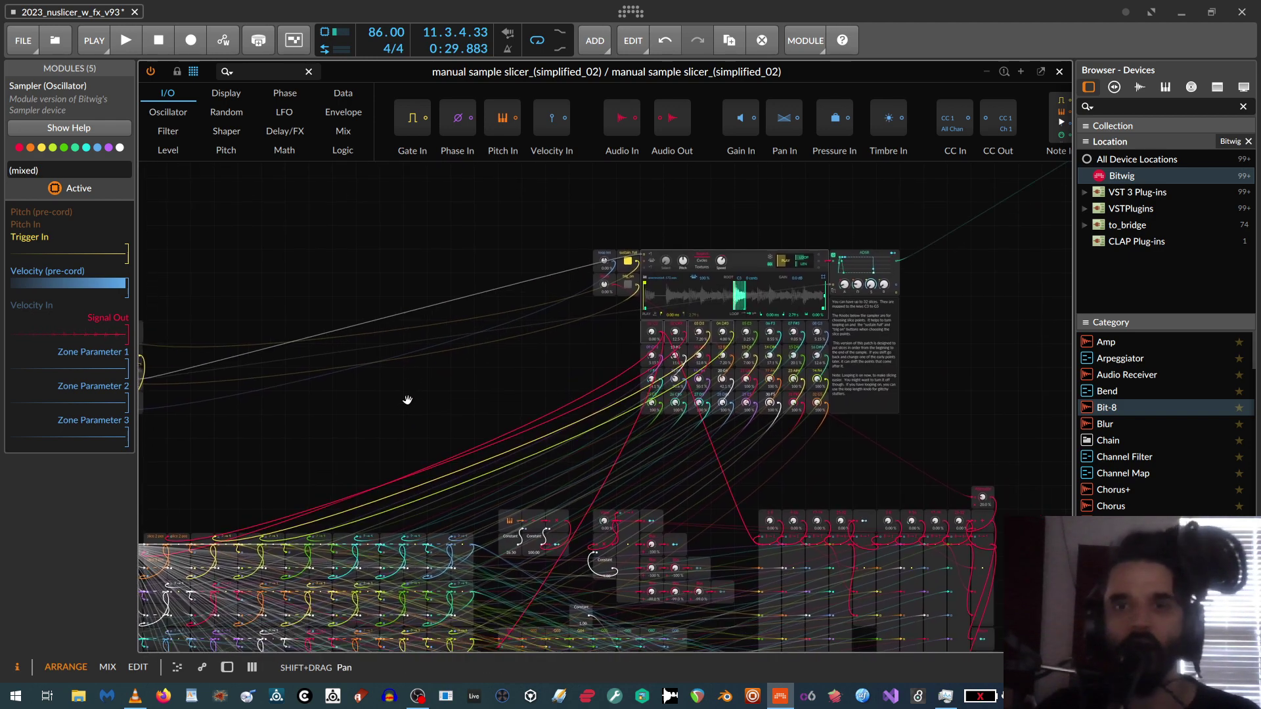
pyautogui.scroll(2, 424, 395)
pyautogui.scroll(-2, 424, 396)
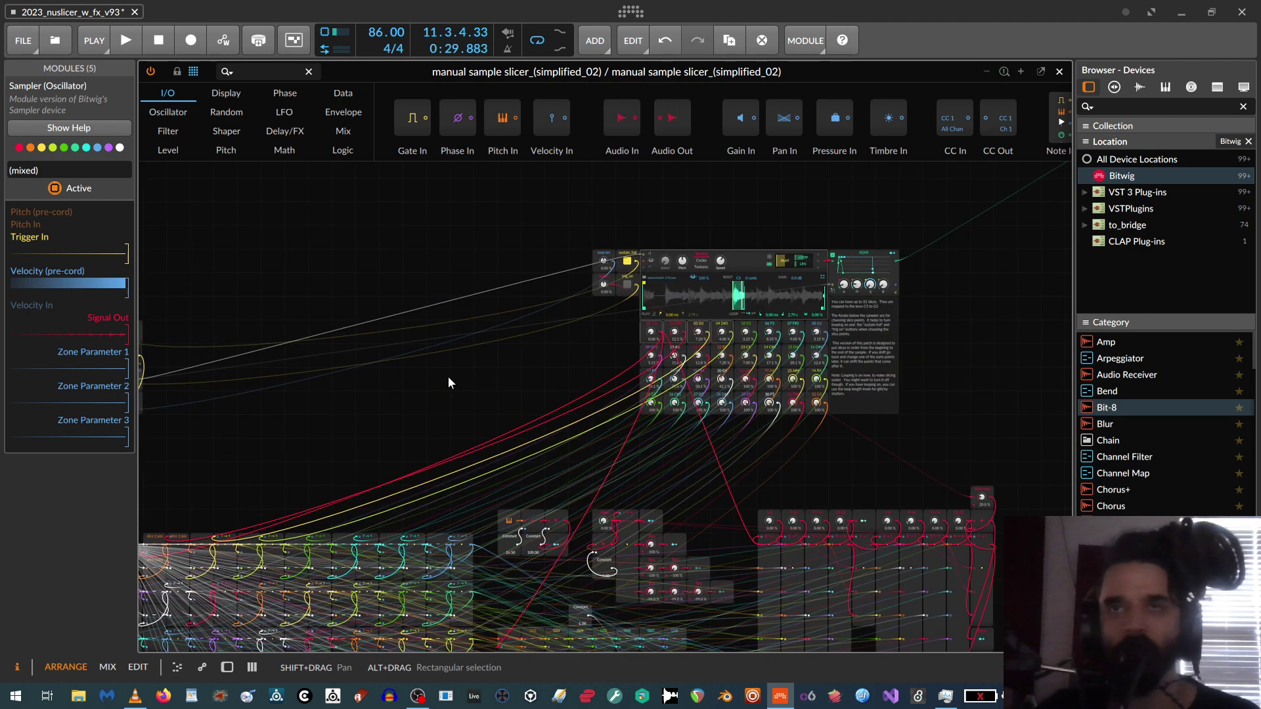